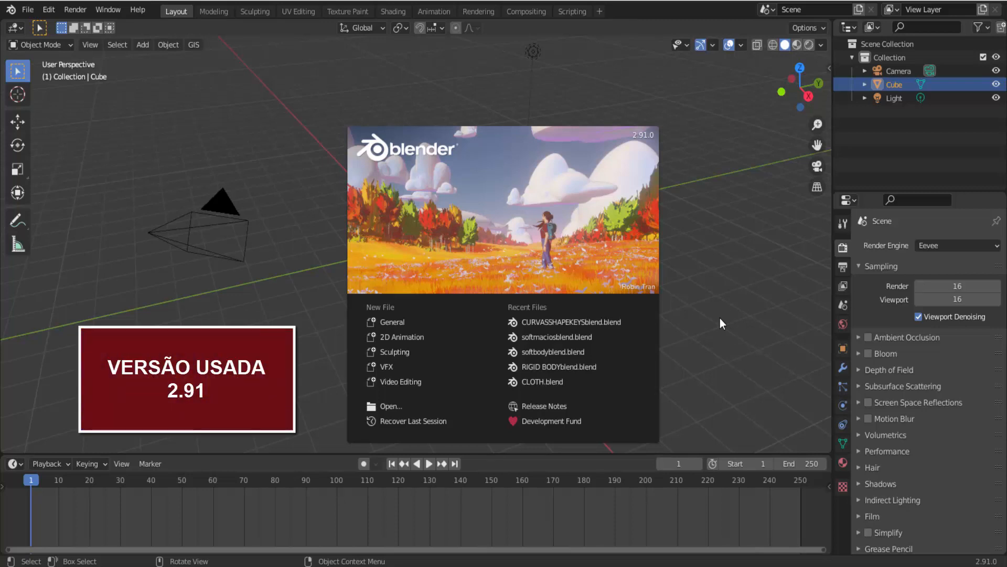
Apply a level 2 Subdivision Surface to the default cube and scale the resulting sphere up to about twice its size.
click(714, 270)
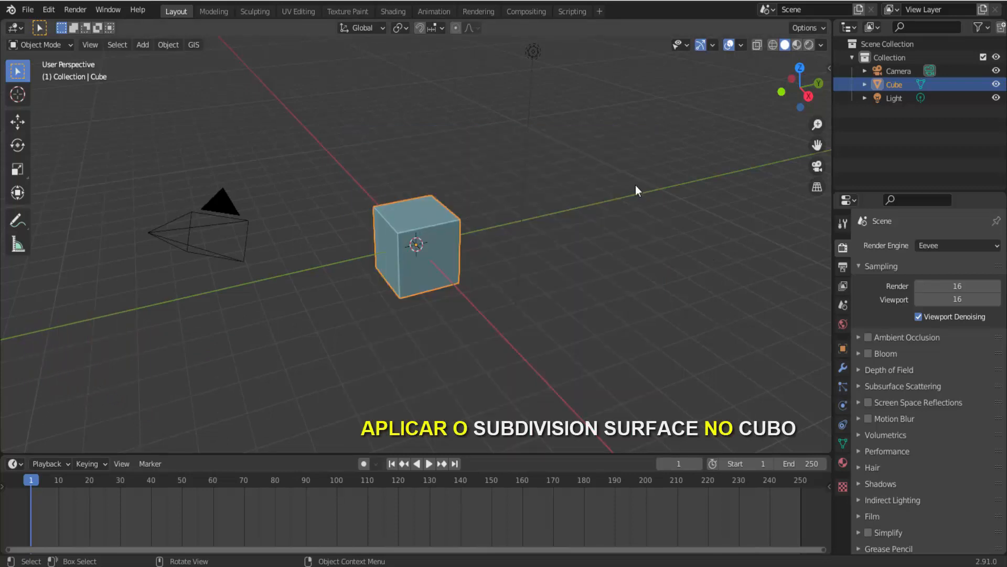
key(ctrl+2)
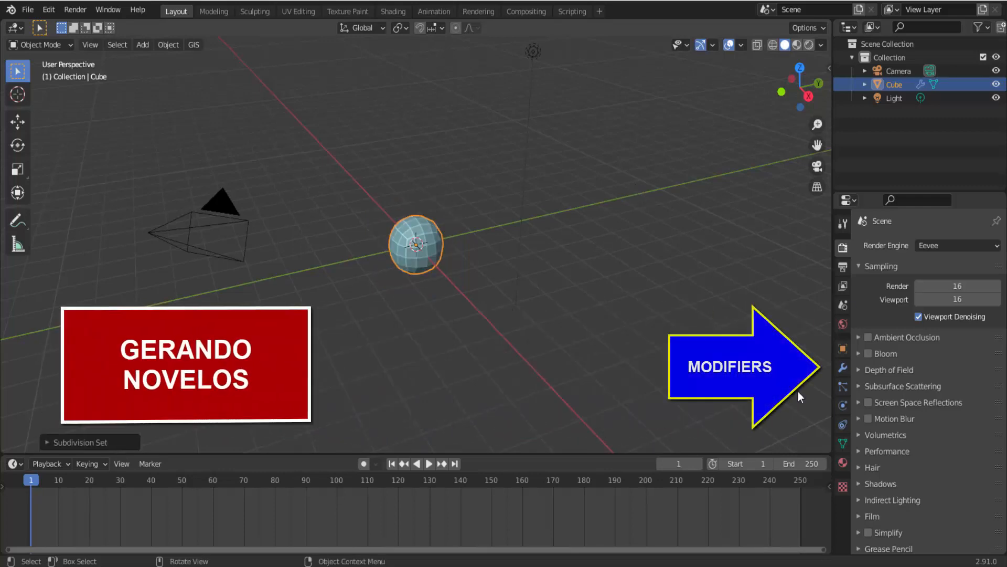
click(843, 367)
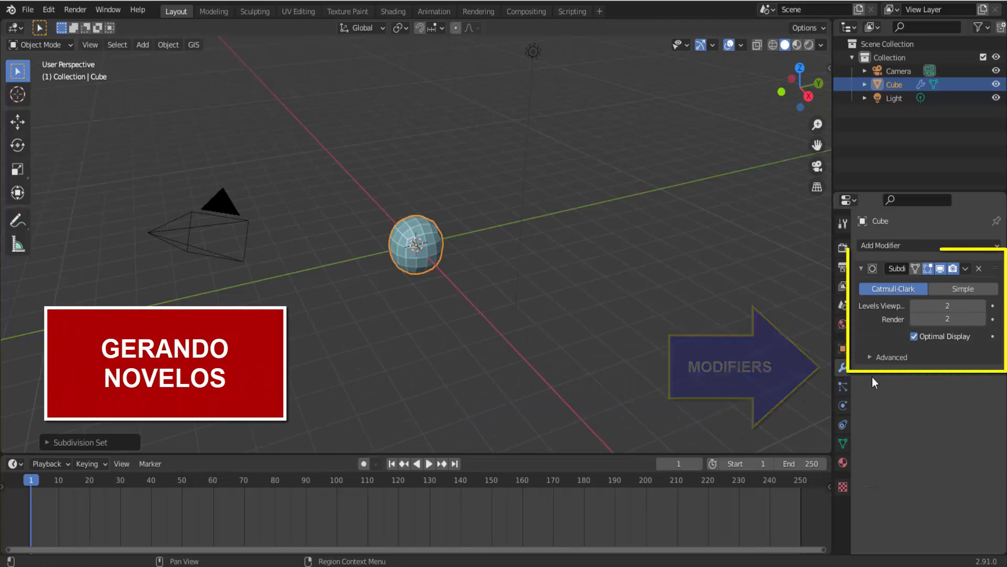
click(965, 269)
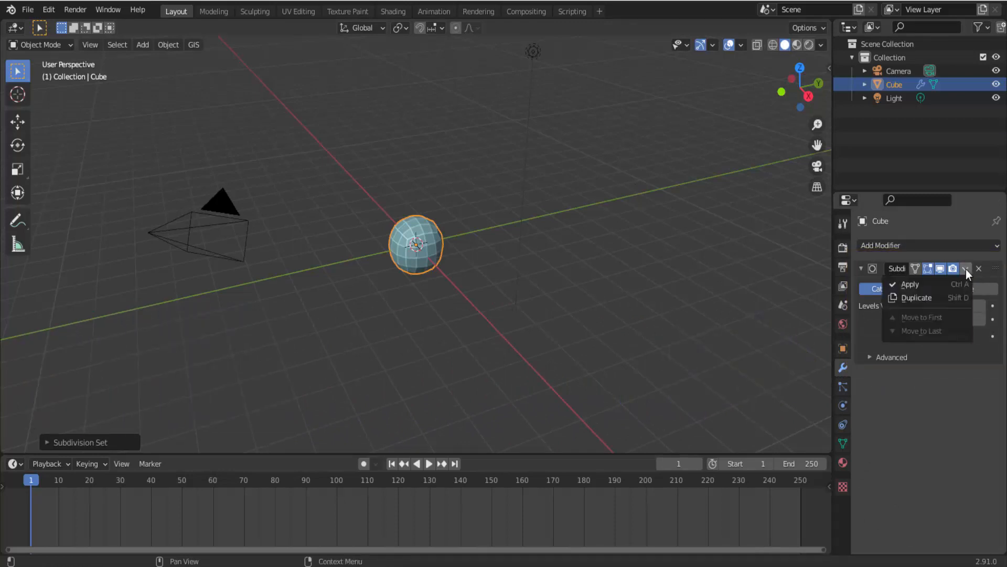
click(918, 284)
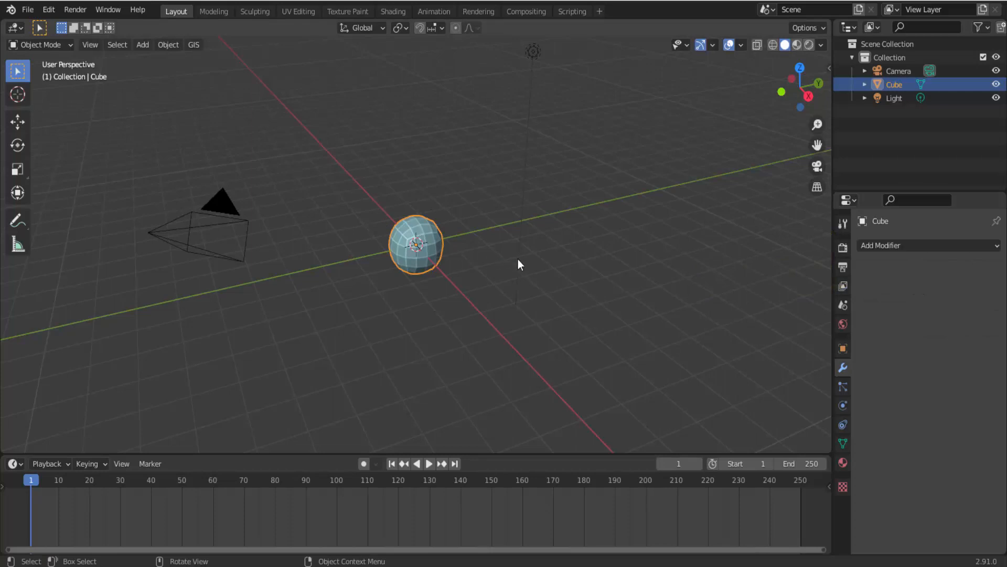
key(s)
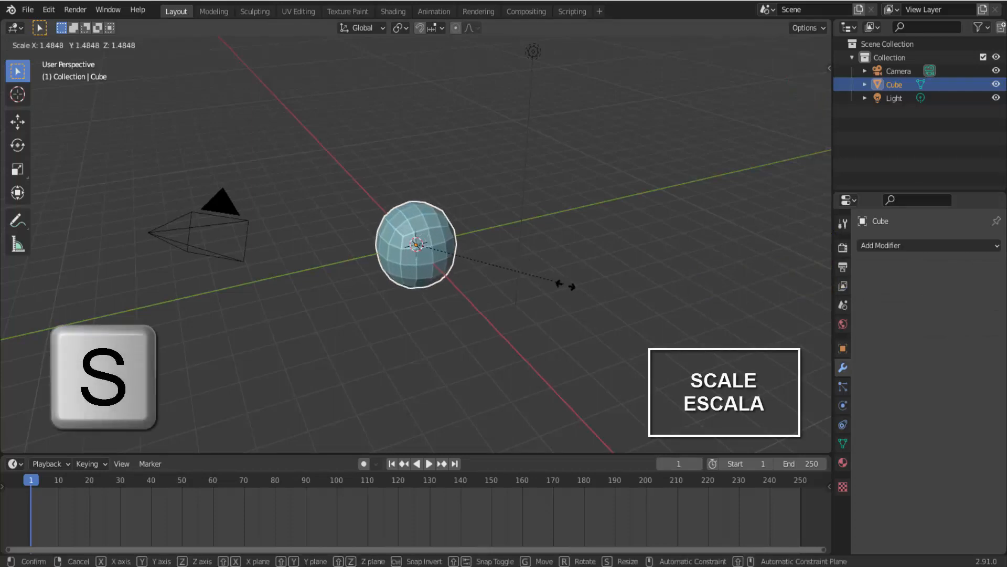
click(612, 308)
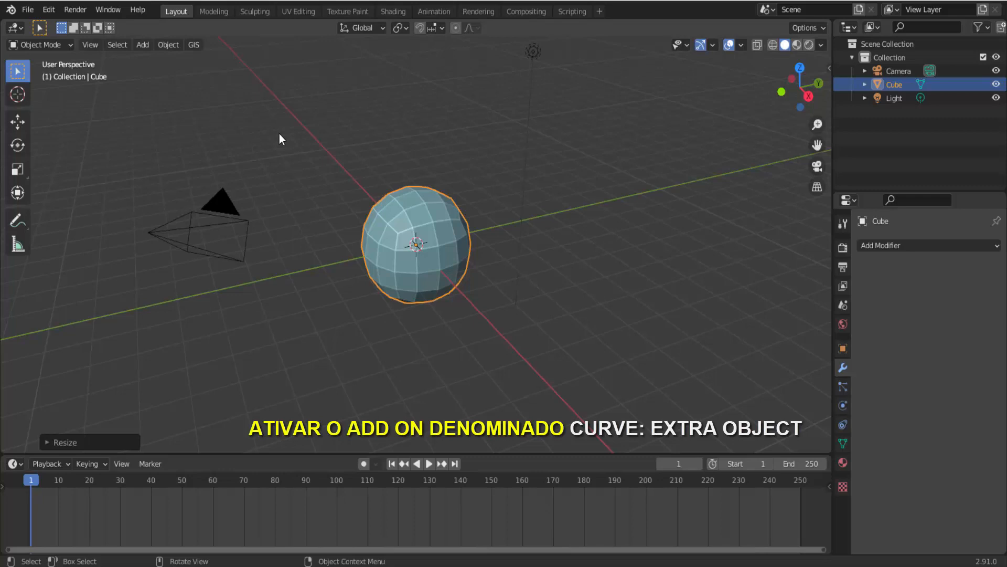
Search the add-ons in Preferences for "extra" and check the details of Add Curve: Extra Objects.
click(48, 9)
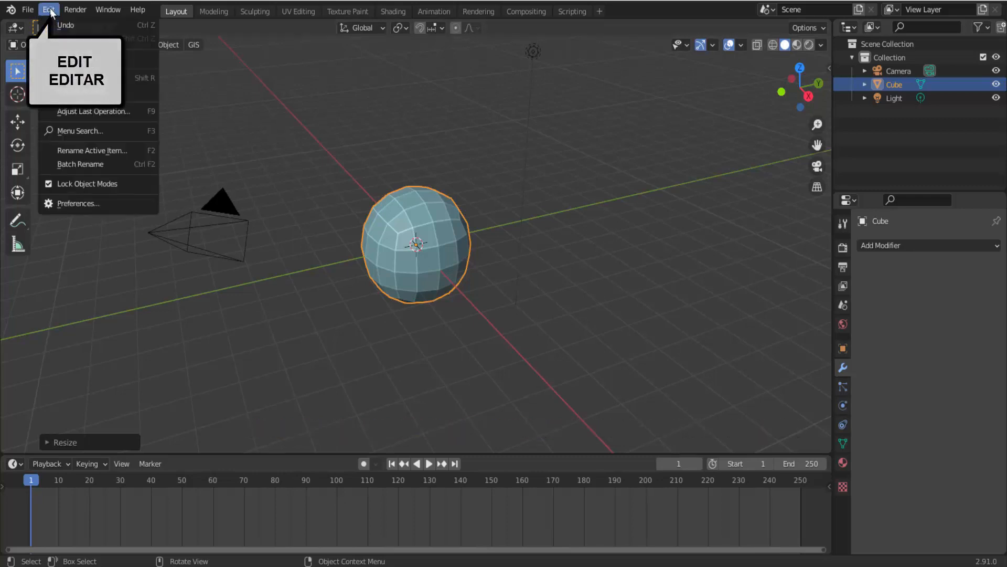
click(79, 203)
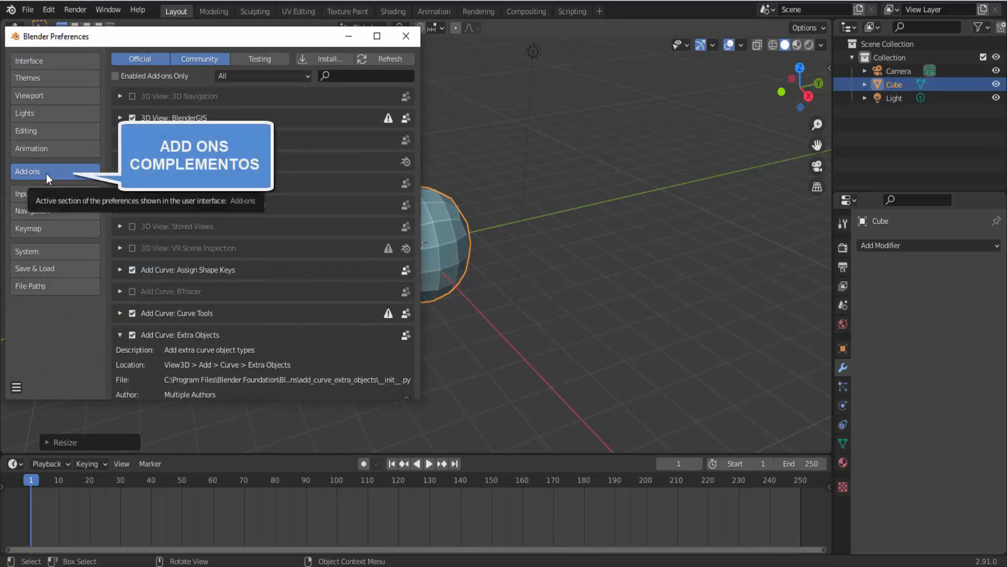
click(121, 334)
click(339, 73)
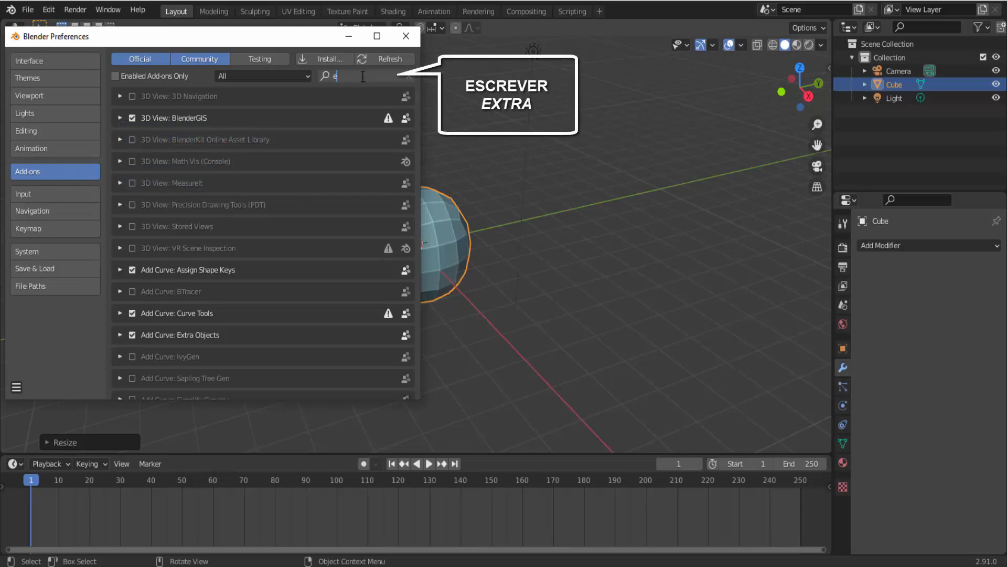
text(extra)
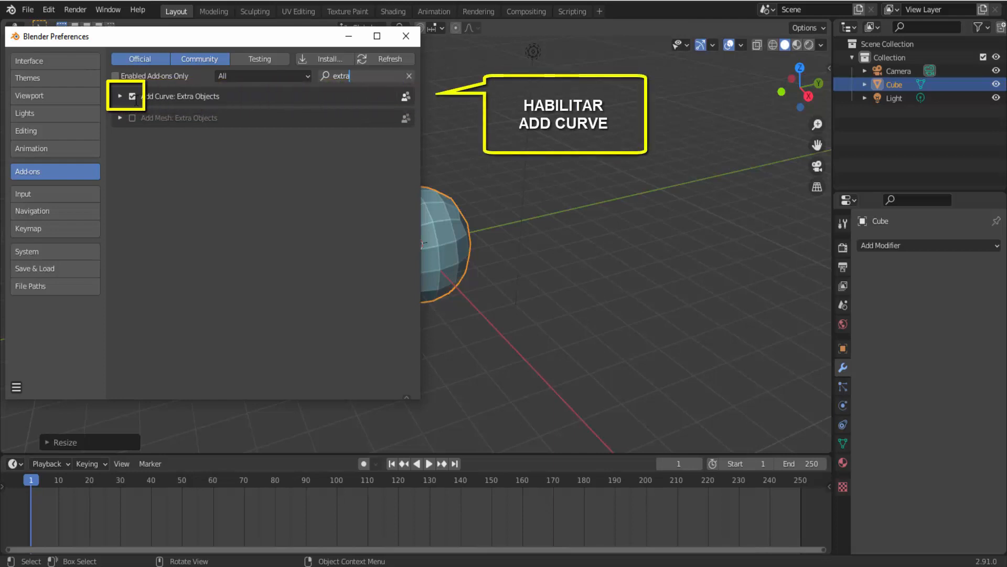
click(119, 97)
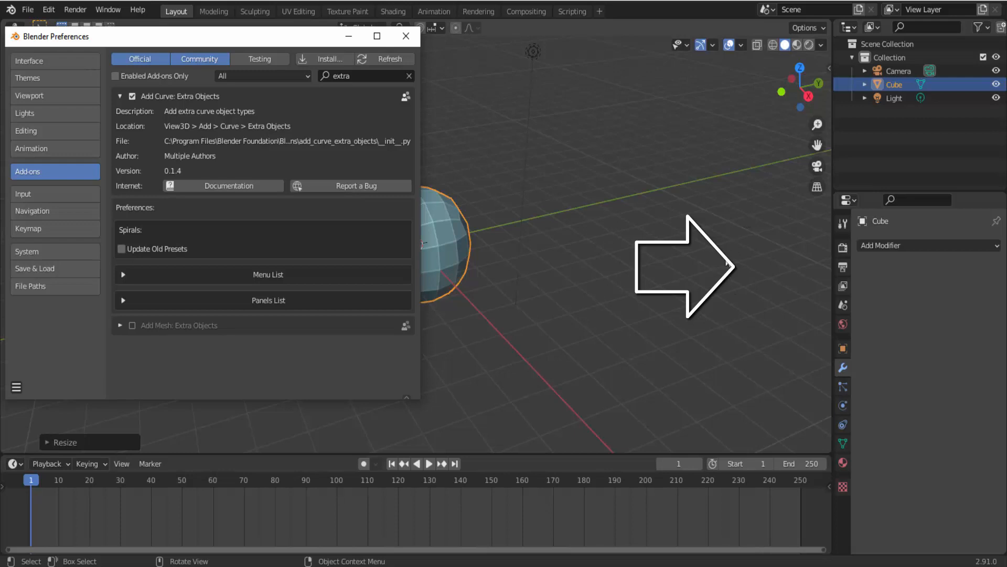
click(406, 36)
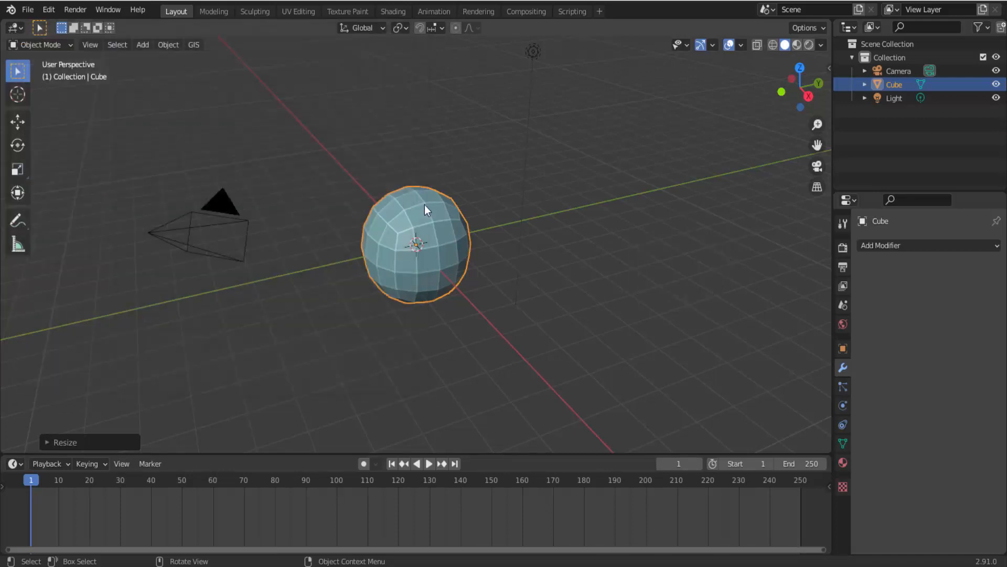
Rename the Cube object as esfera.
double_click(896, 86)
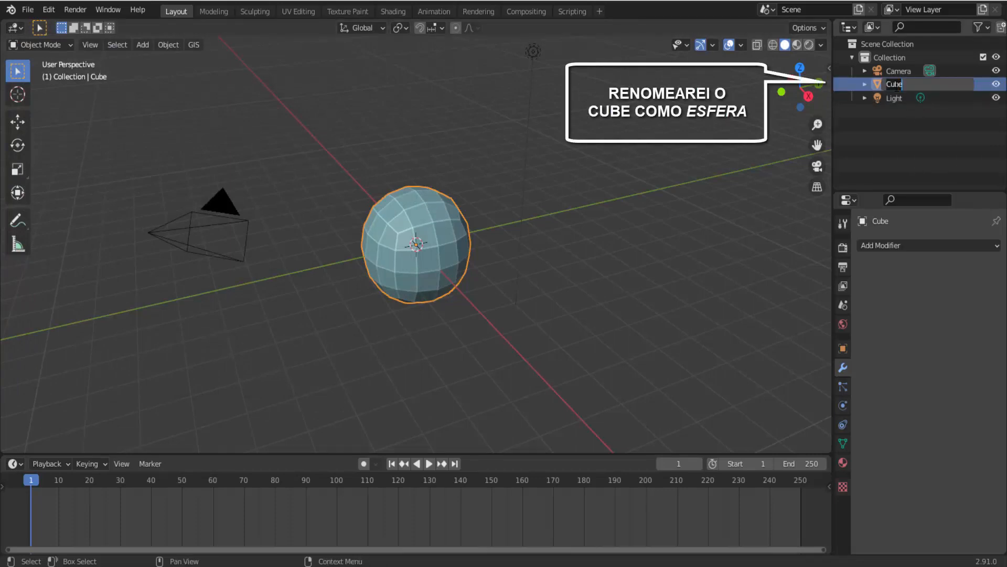
text(esfera)
key(Return)
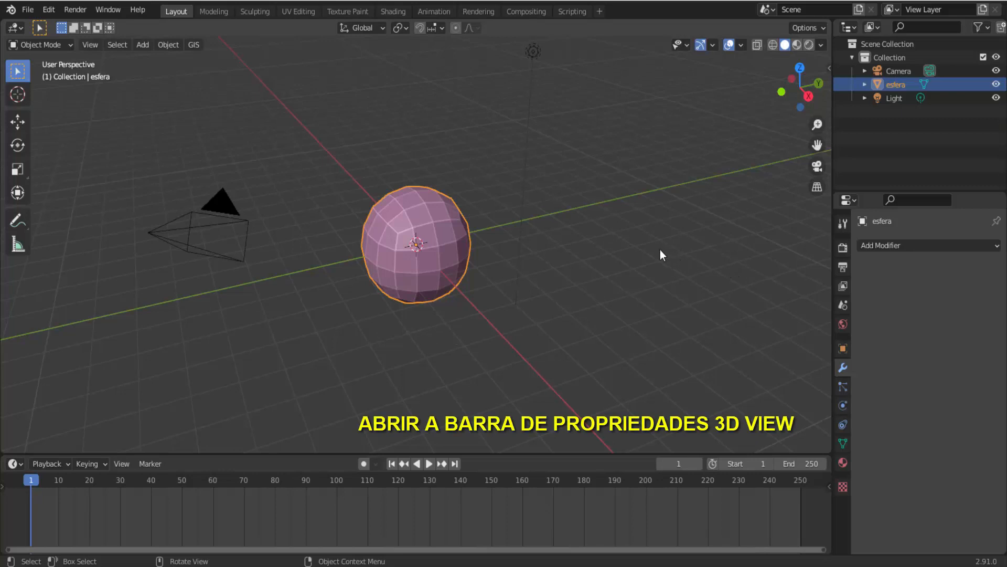
Generate a Bounce Spline around the sphere with the Spline Generator.
key(n)
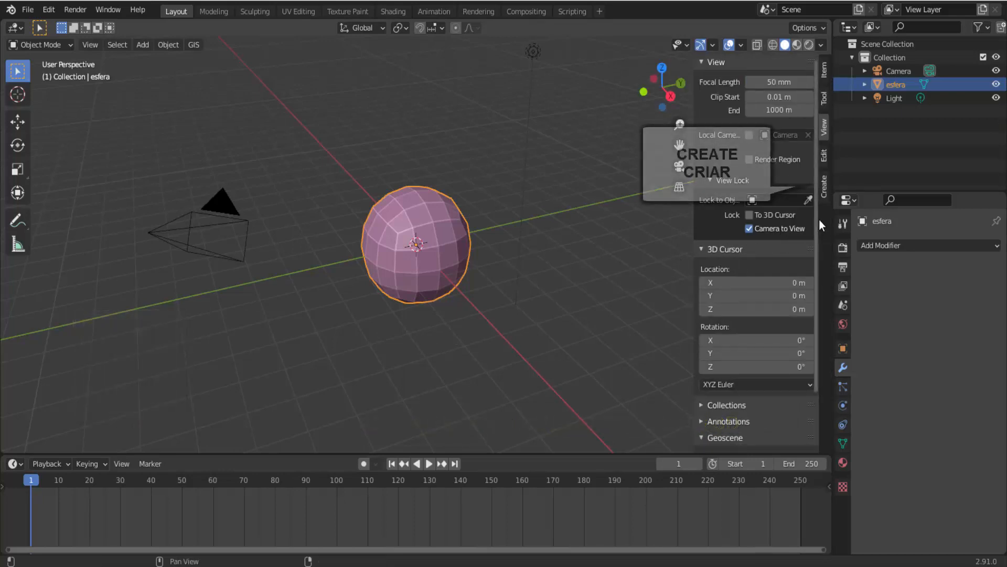
click(824, 190)
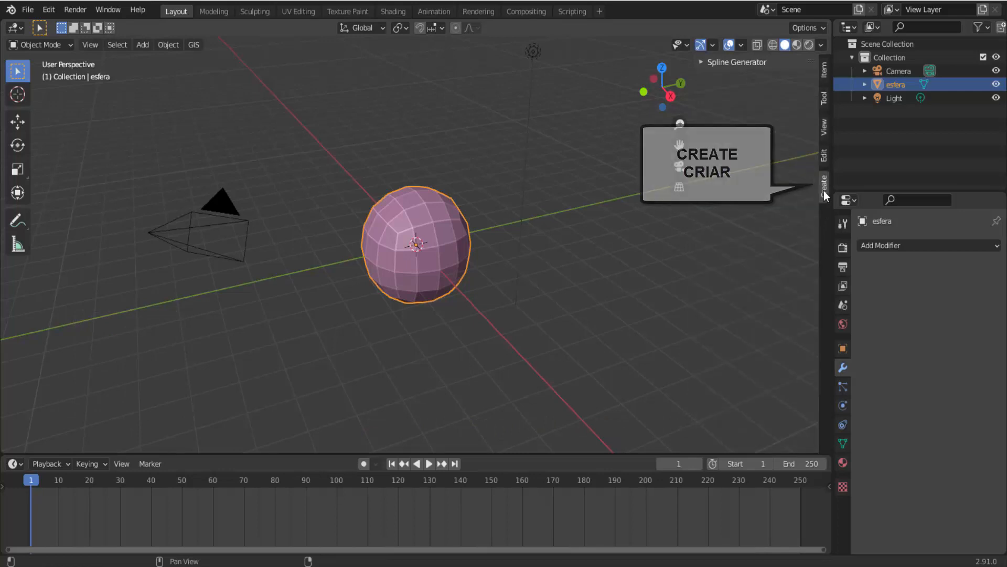
click(701, 62)
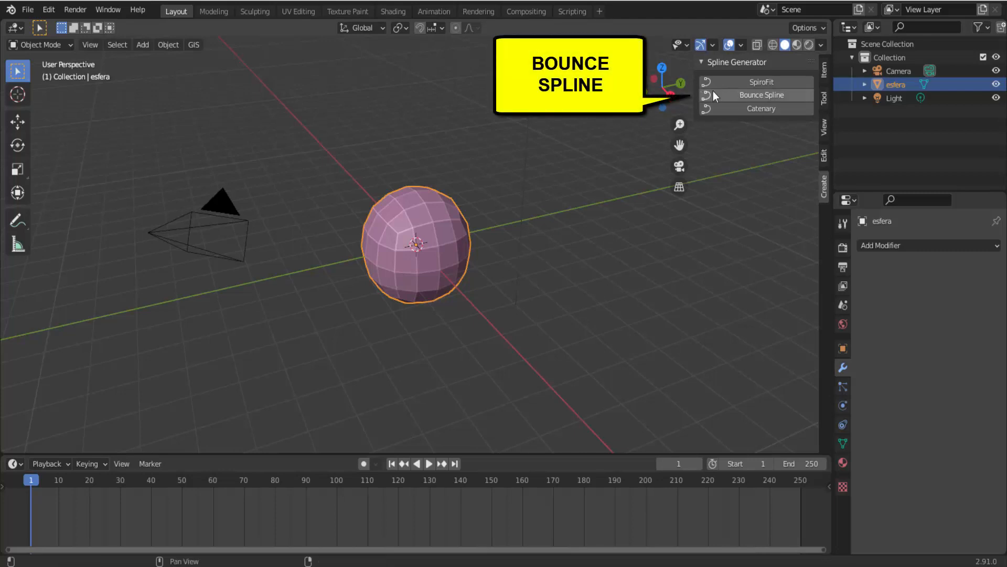
click(767, 95)
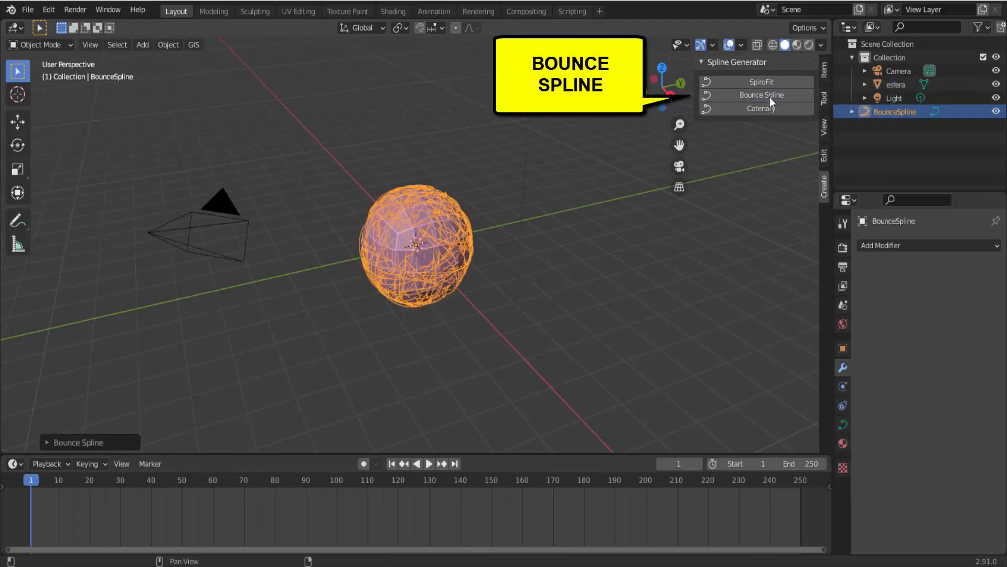
scroll(511, 261, up, 3)
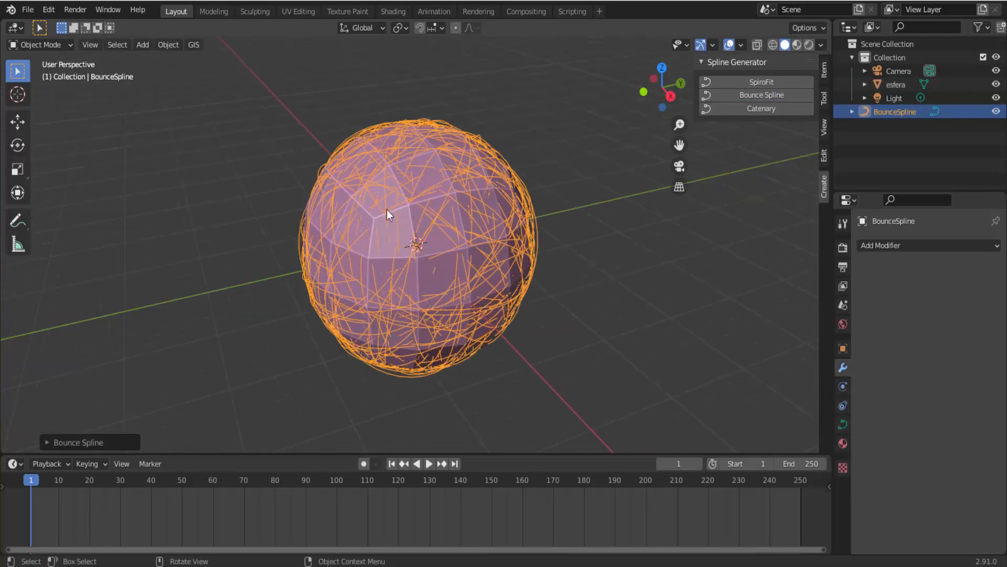
scroll(433, 275, down, 1)
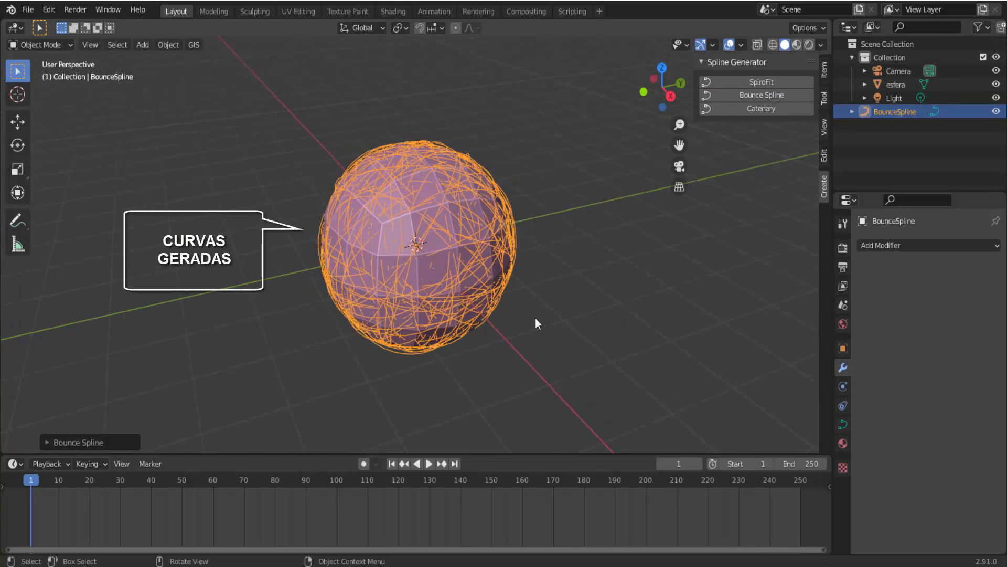
Set the Bounce Spline's bevel radius to 0.05.
click(48, 442)
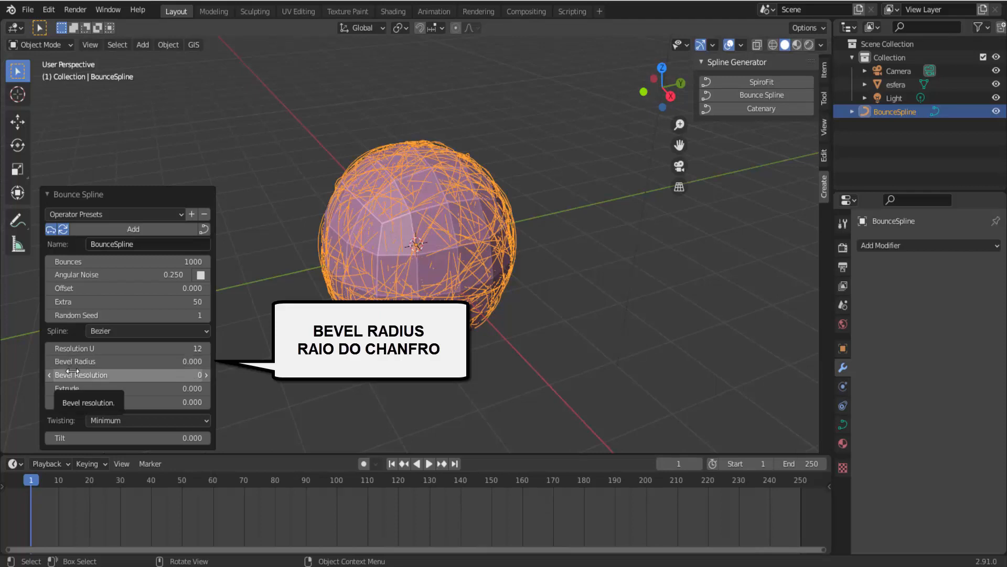
click(176, 360)
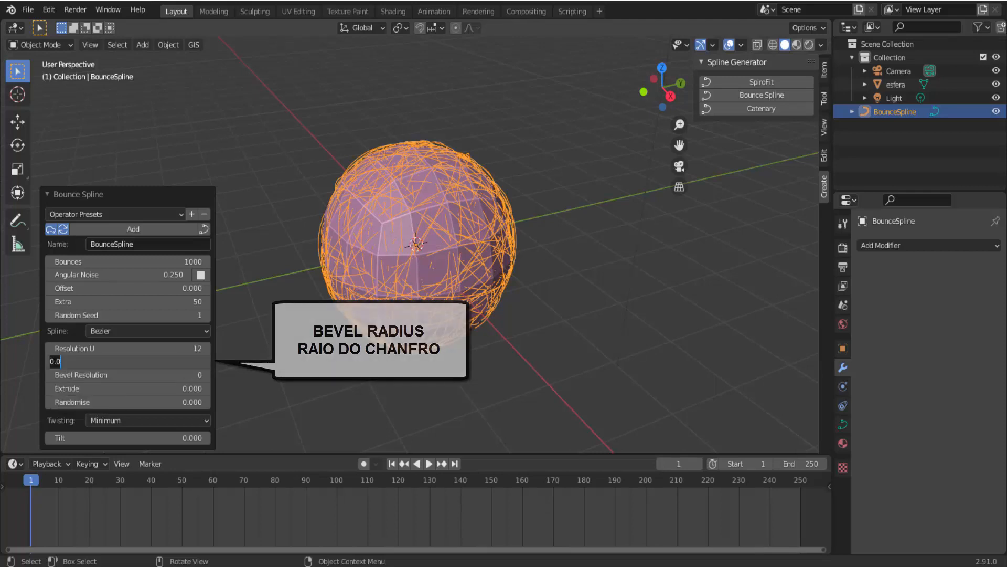
text(0.)
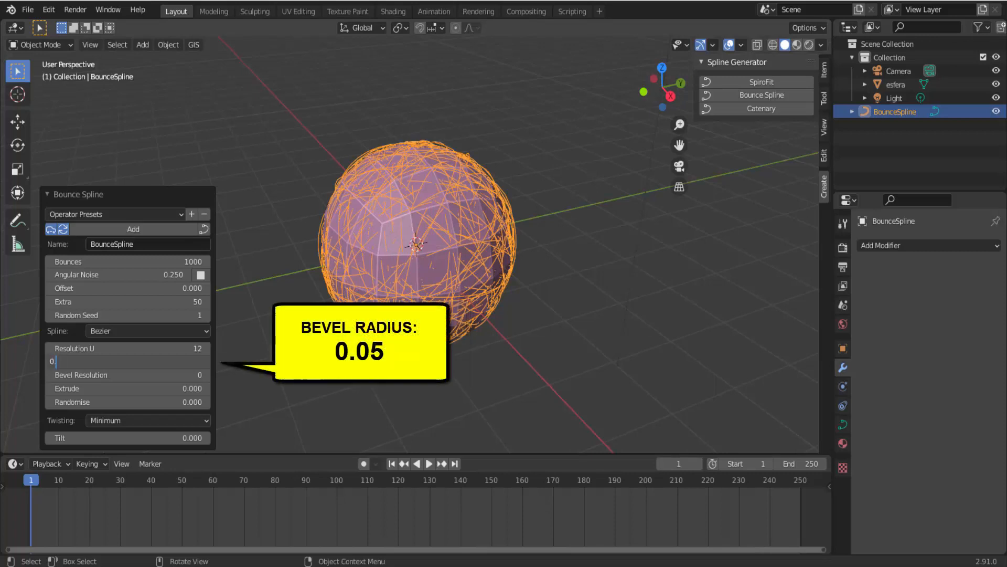
text(05)
key(Return)
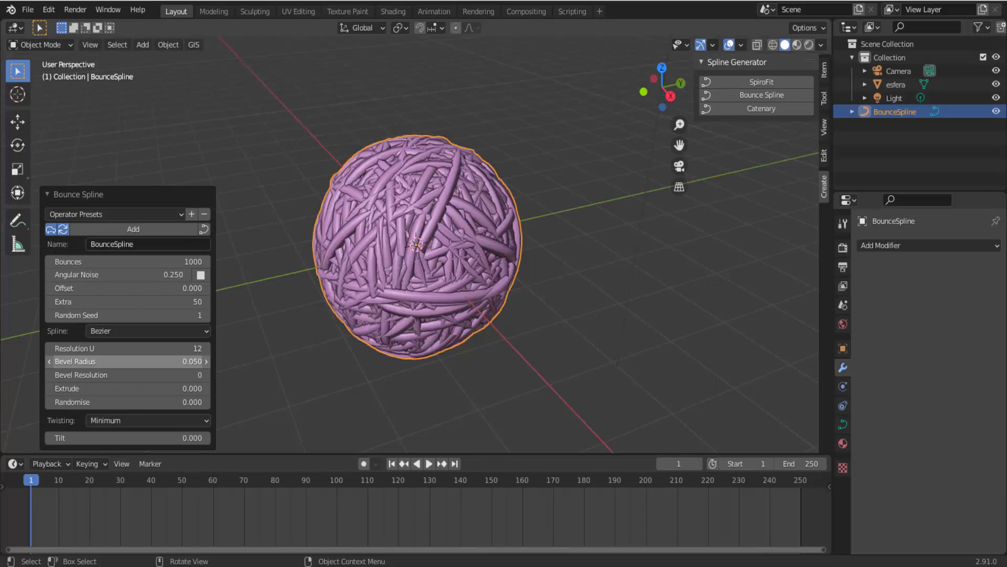
Set the Bounce Spline's bevel radius to 0.02 and collapse its creation settings.
click(173, 361)
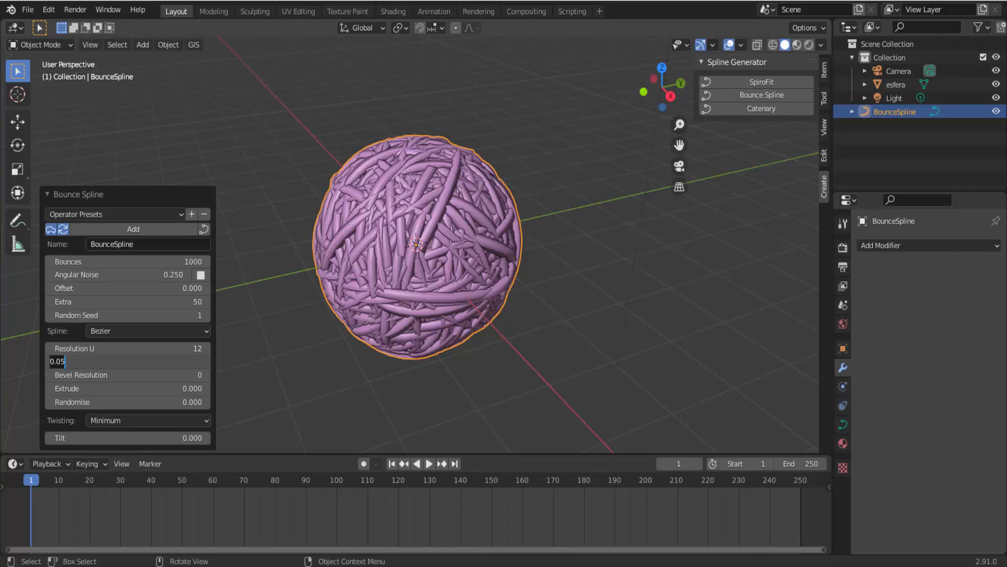
text(0)
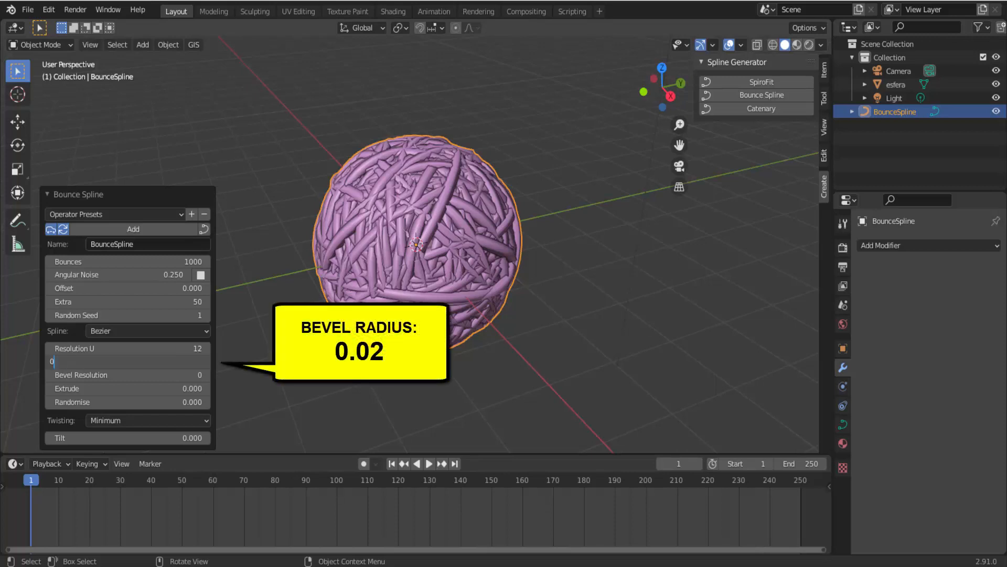
text(.02)
key(Return)
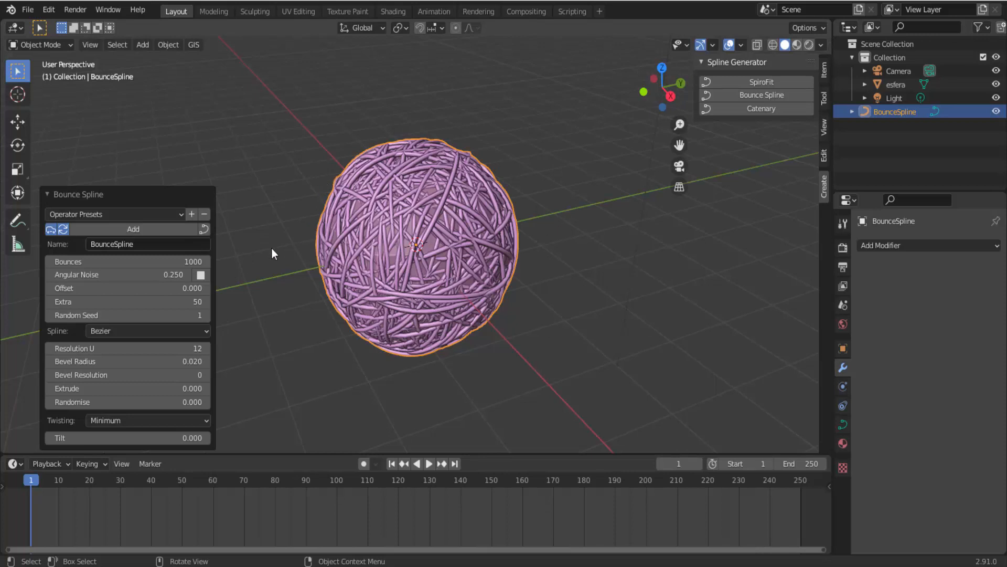
click(49, 194)
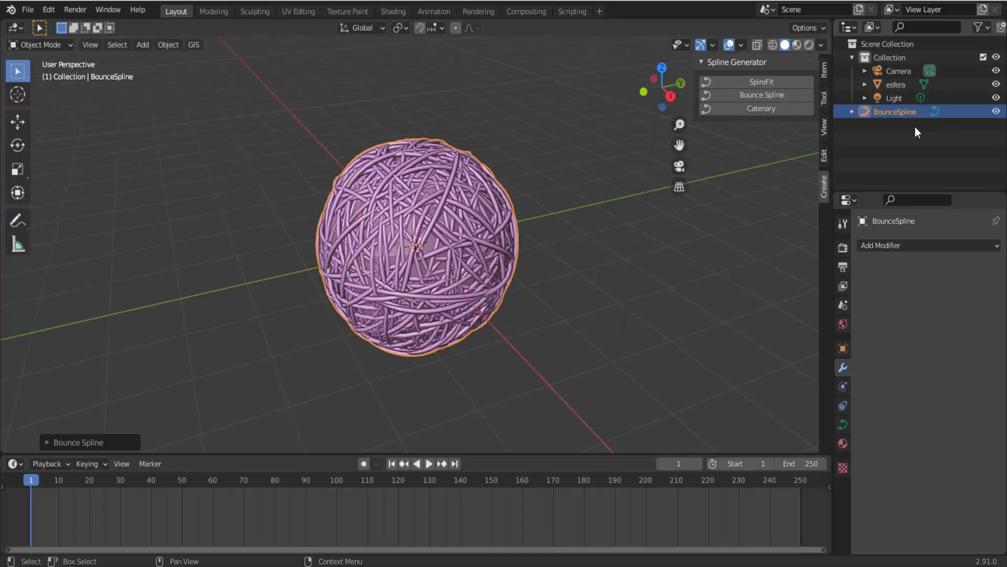
Delete the esfera object inside the curves and select the BounceSpline object.
click(911, 85)
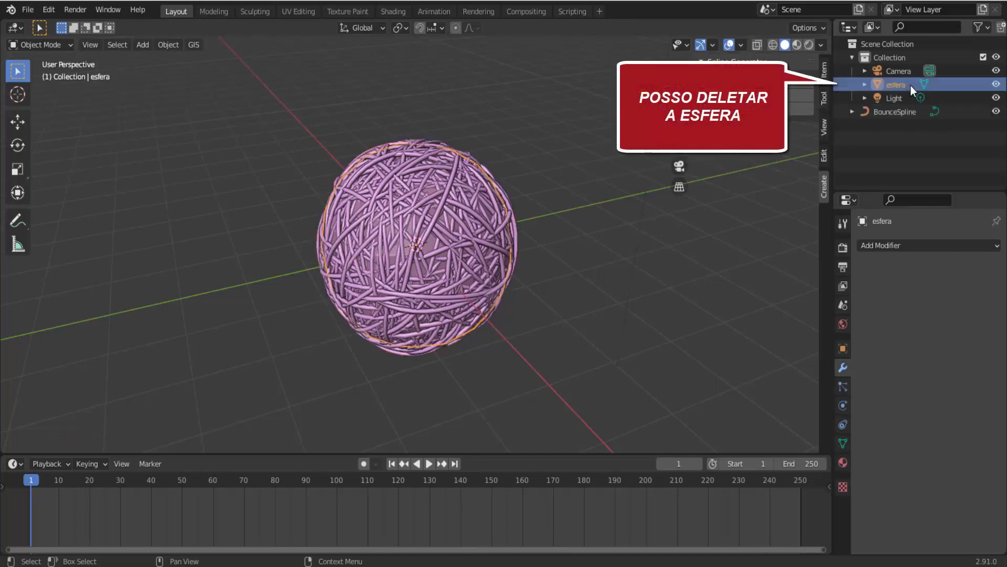
right_click(911, 86)
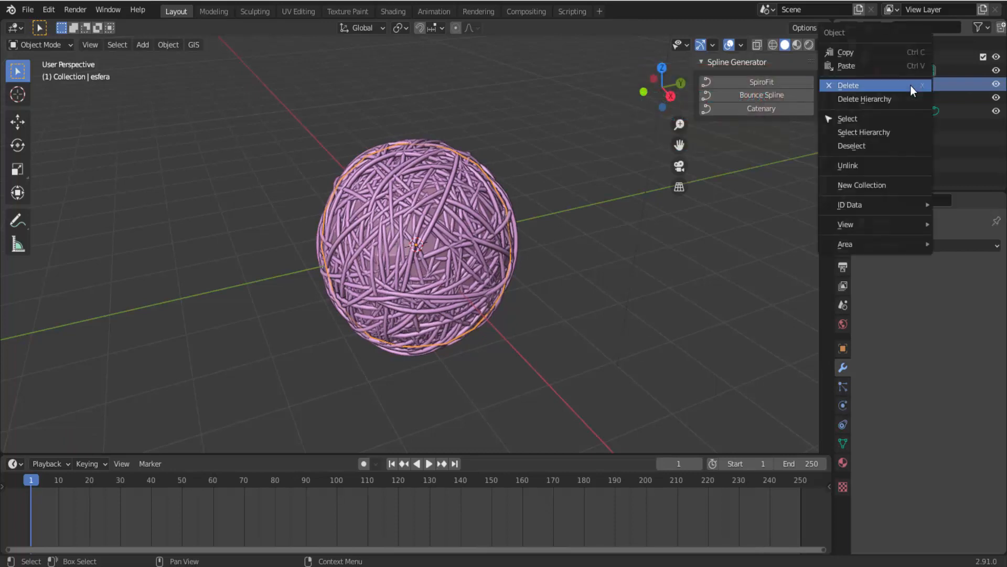
click(474, 207)
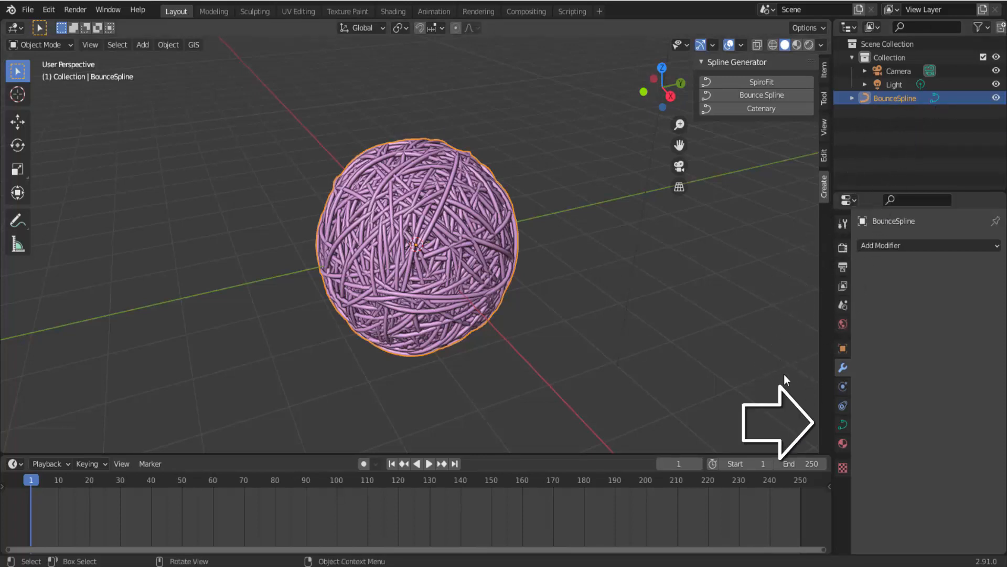
Set the BounceSpline curve's bevel depth to 0.01 m in its geometry settings.
click(843, 425)
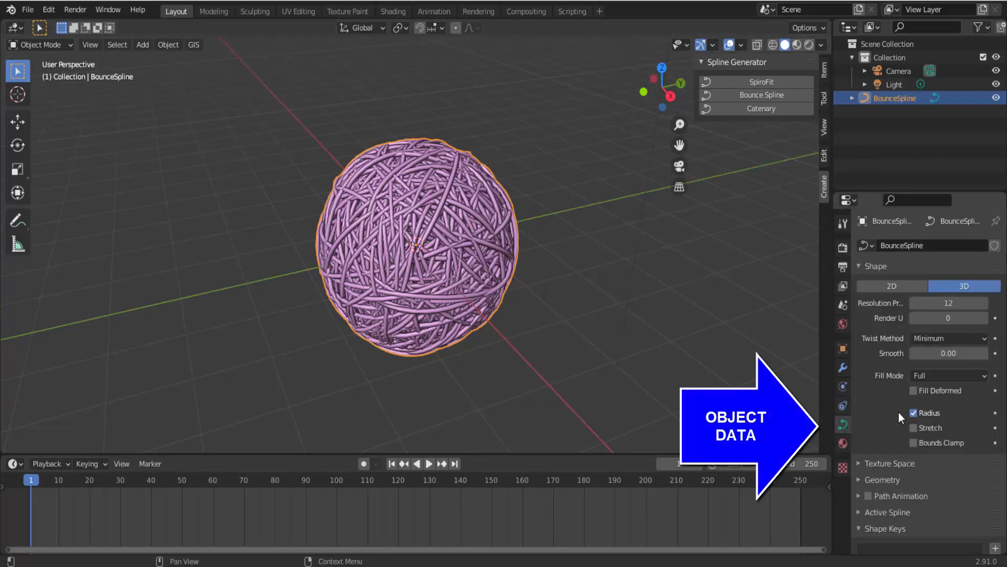
scroll(899, 412, down, 3)
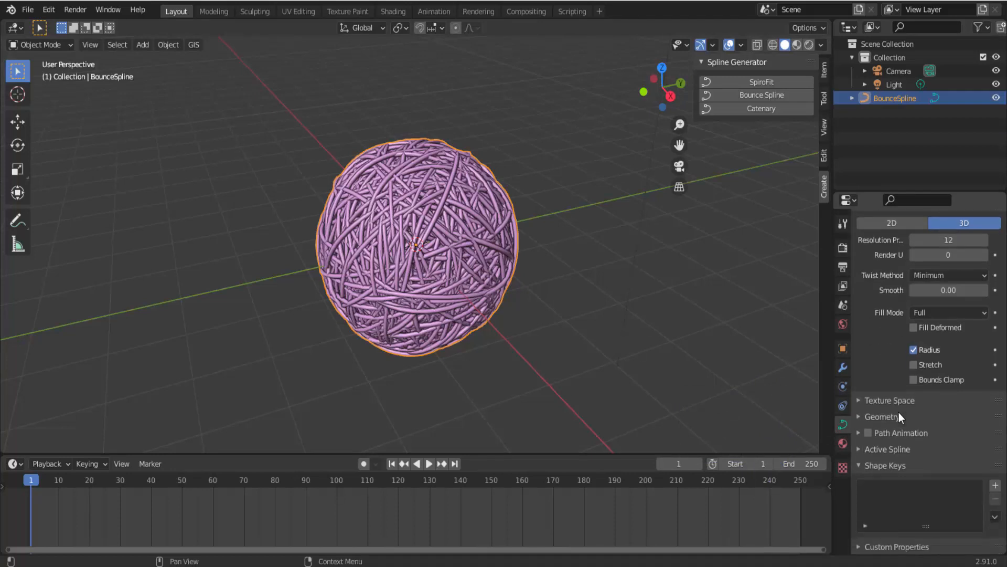
click(859, 417)
scroll(859, 417, down, 6)
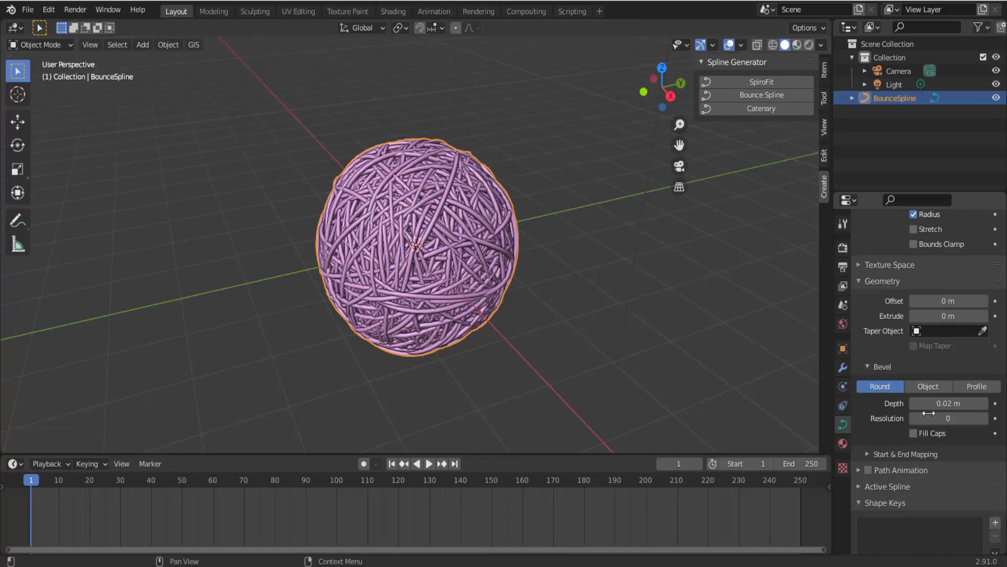
click(954, 404)
key(ctrl+a)
text(0.0)
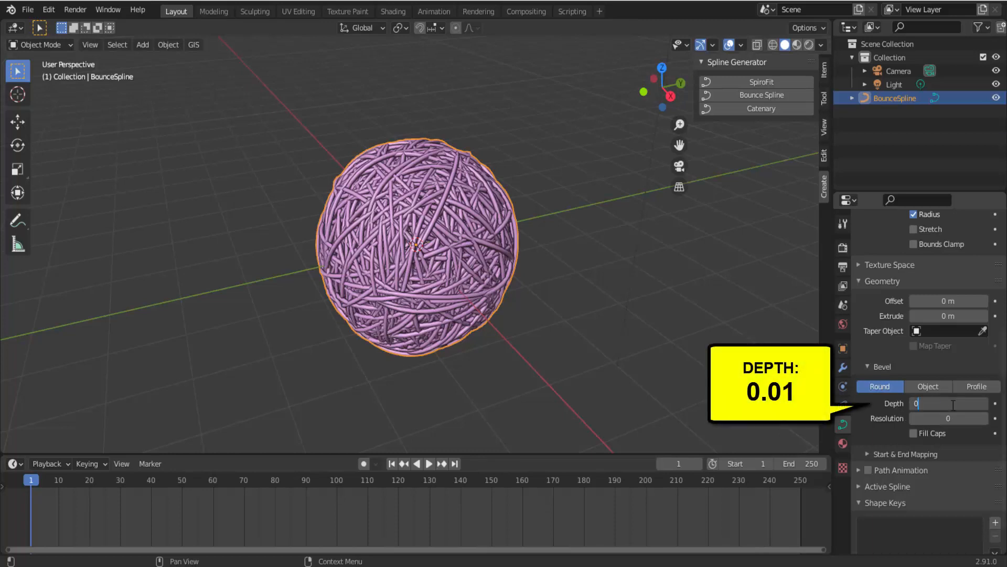
key(Return)
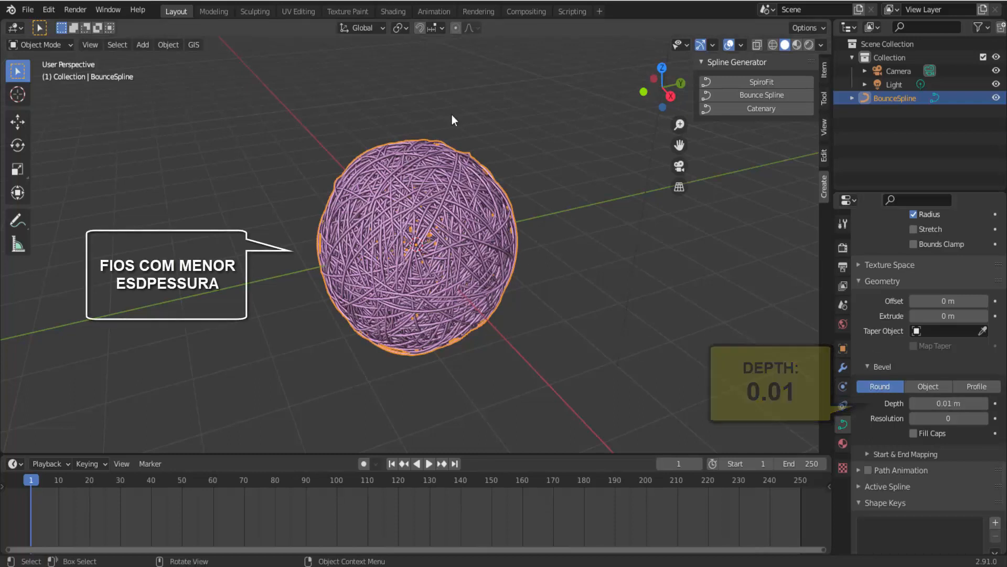
scroll(566, 188, up, 2)
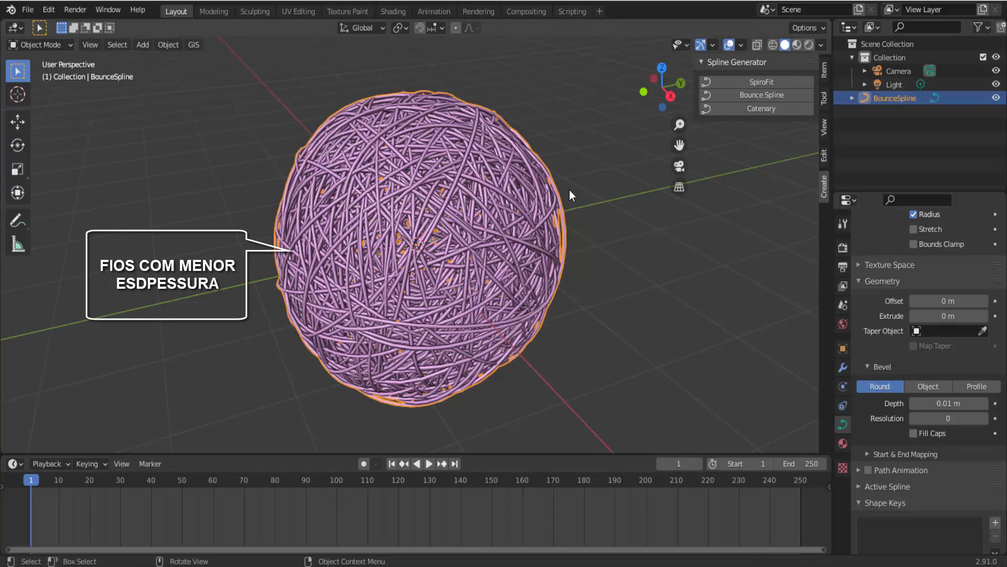
scroll(571, 198, down, 1)
middle_drag(583, 229, 608, 237)
mouse_move(945, 316)
mouse_down()
mouse_move(979, 316)
mouse_move(944, 316)
mouse_move(955, 315)
mouse_move(945, 316)
mouse_move(952, 300)
mouse_move(931, 301)
mouse_move(952, 301)
mouse_up()
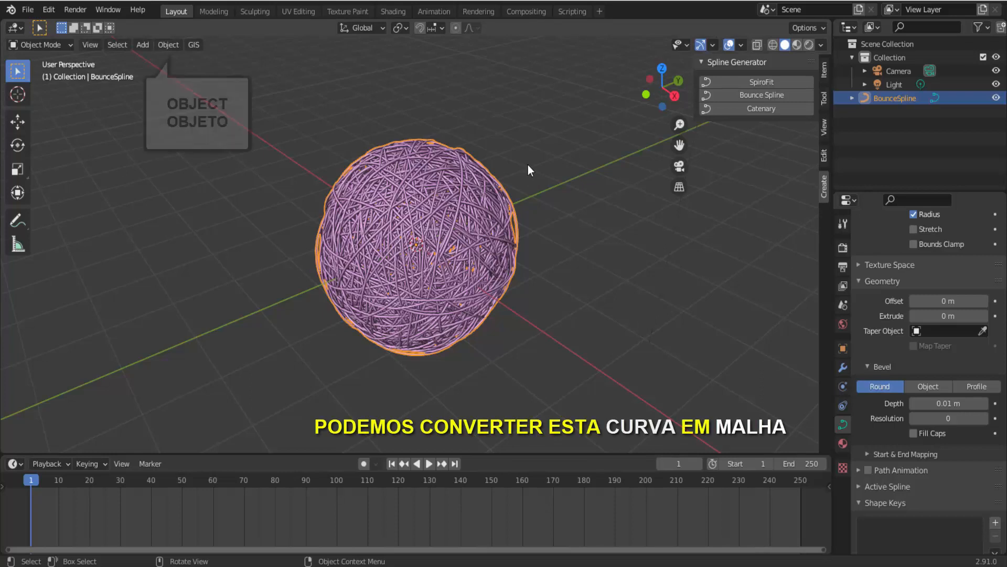
Convert the BounceSpline curve to a mesh and rename the object novelo.
click(166, 46)
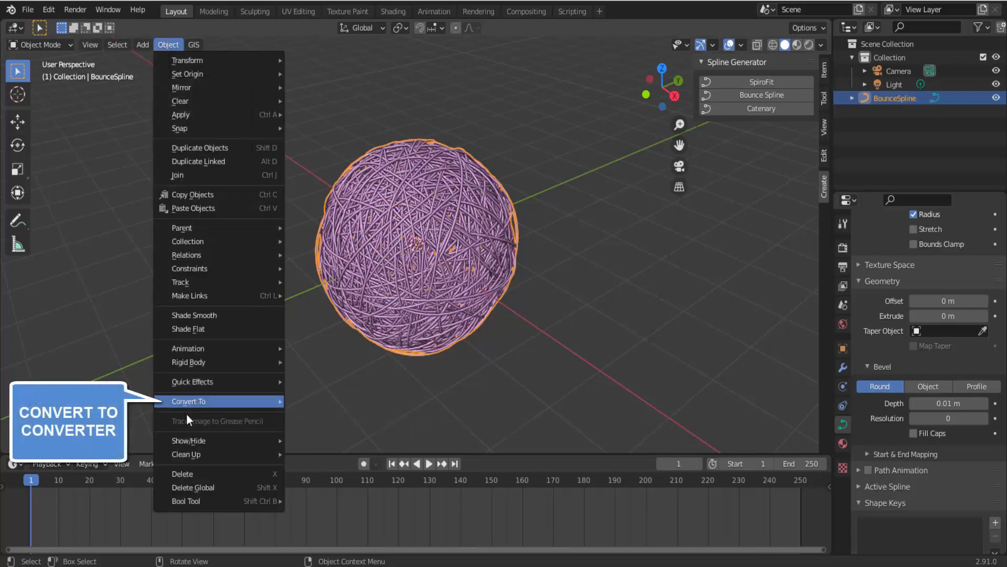
mouse_move(191, 404)
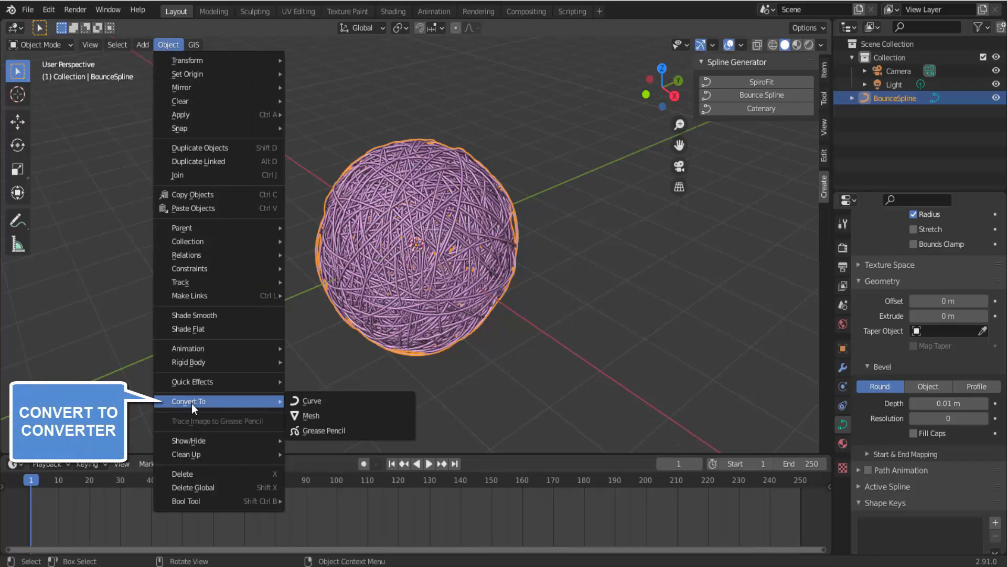
click(326, 416)
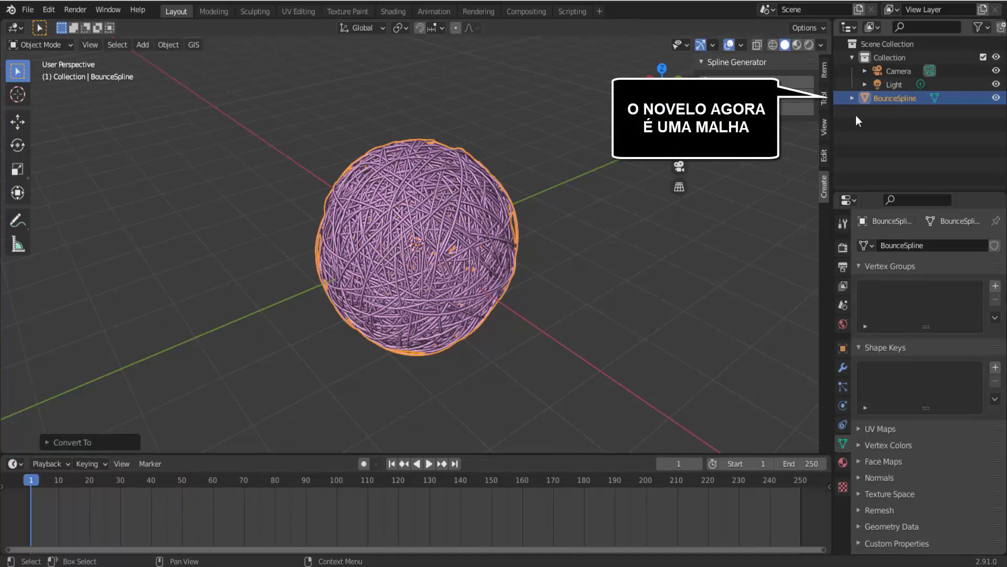
double_click(882, 99)
text(novelo)
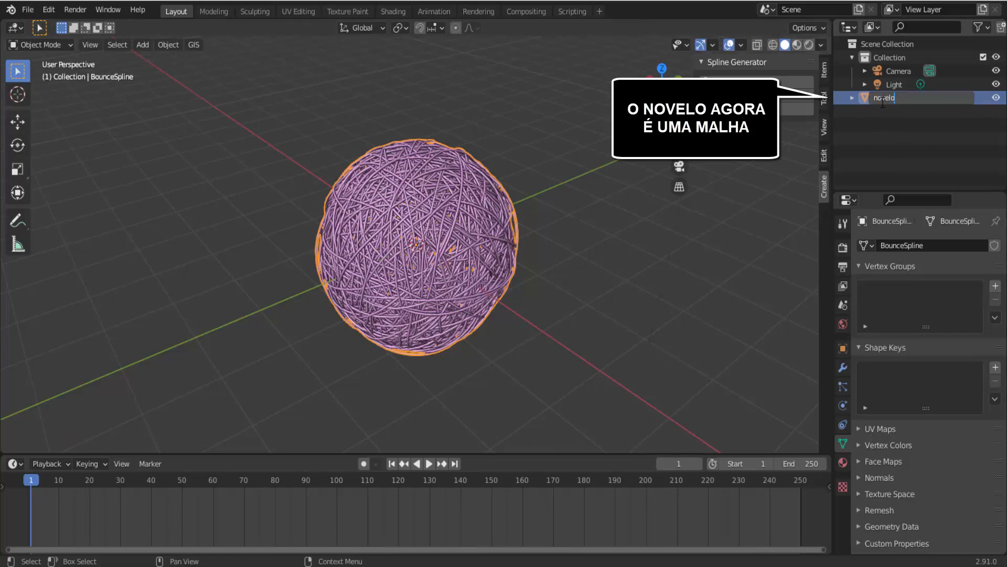
key(Return)
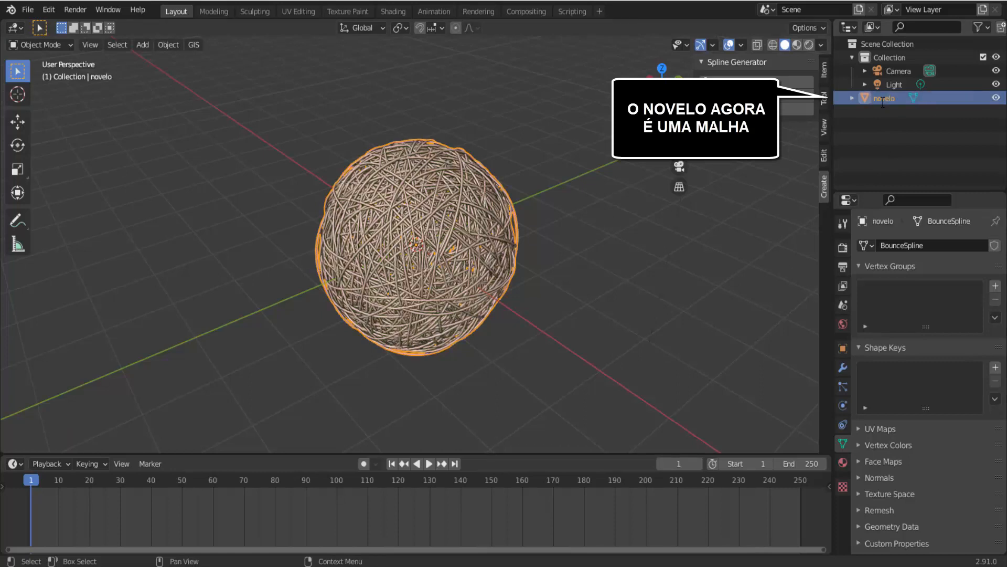
Examine the vertices, edges and faces of the novelo mesh in Edit Mode and return to Object Mode.
scroll(526, 184, up, 2)
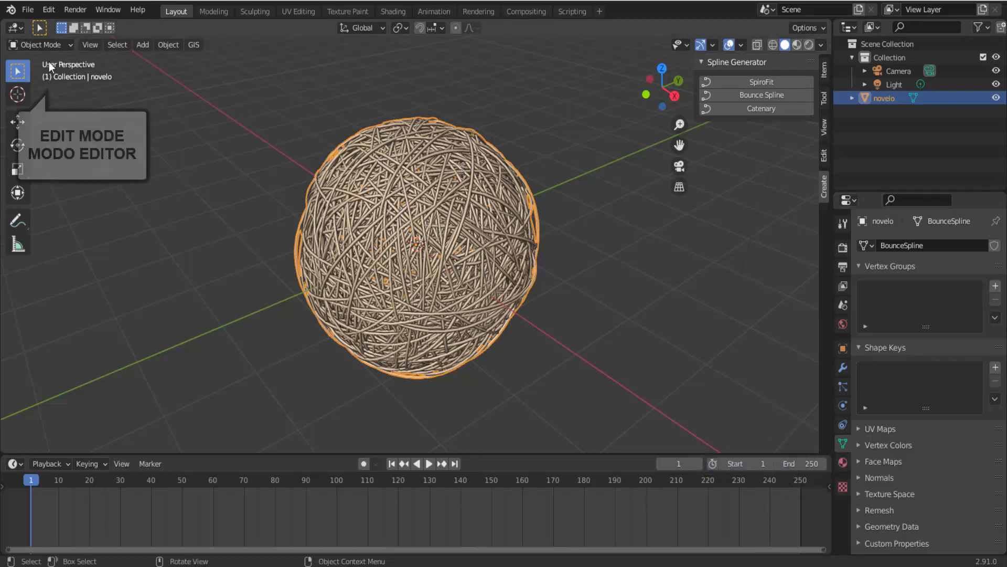
click(41, 44)
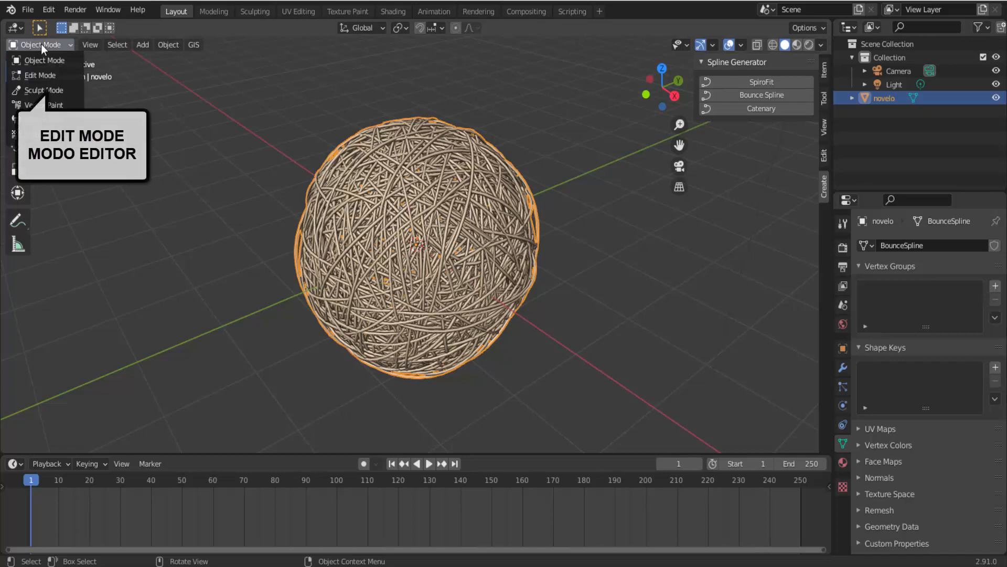
click(46, 75)
scroll(522, 287, up, 5)
scroll(522, 287, up, 3)
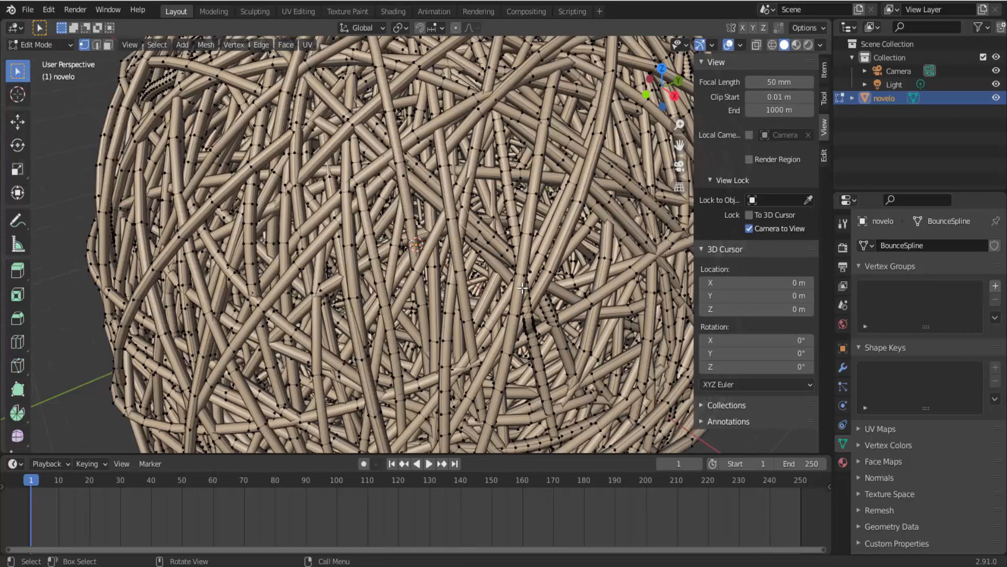
scroll(522, 287, down, 8)
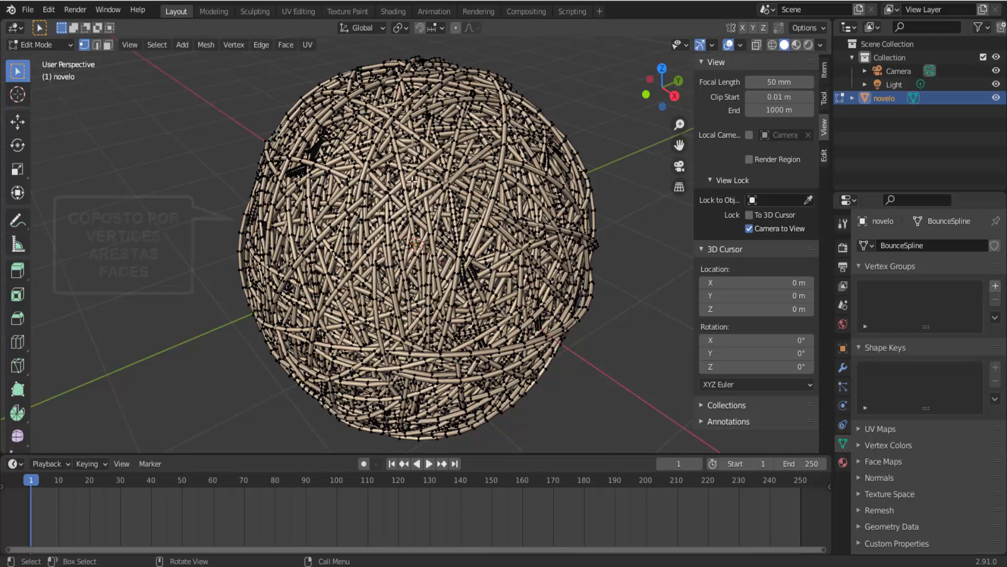
scroll(414, 182, down, 2)
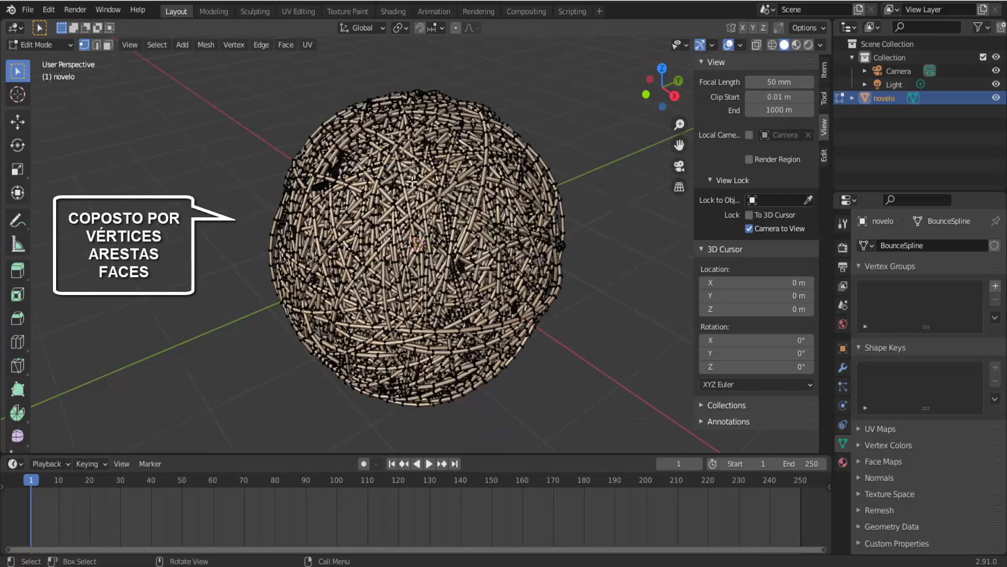
click(42, 46)
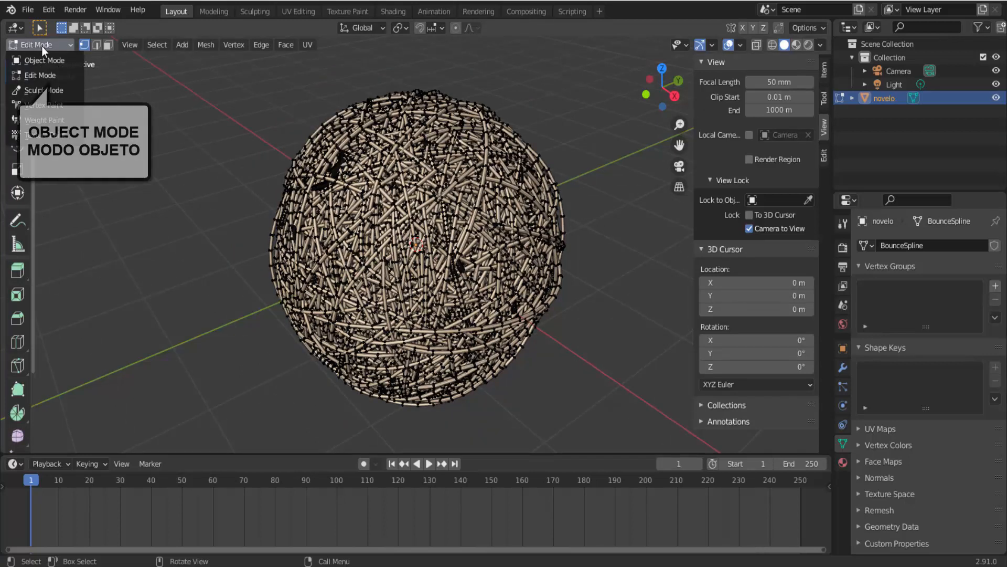
click(31, 56)
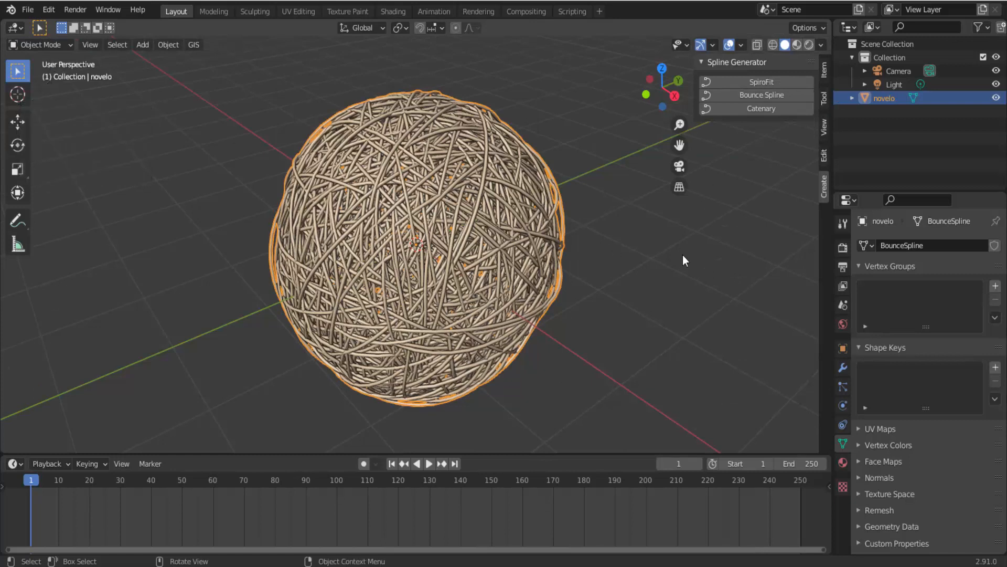
Hide the 3D viewport's sidebar to give the yarn ball more room.
key(n)
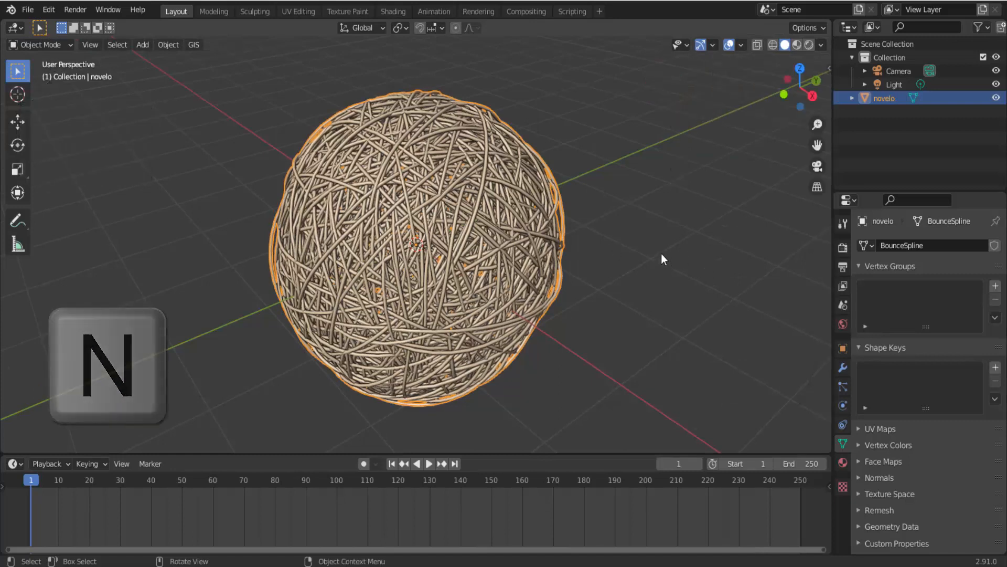
scroll(661, 253, down, 2)
scroll(661, 253, up, 1)
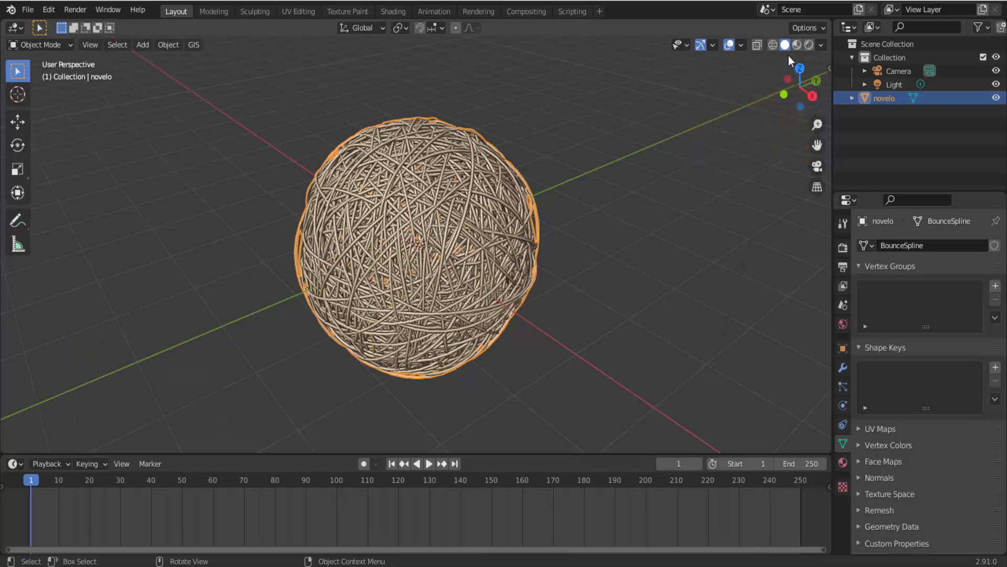
Compare several studio lights for the Solid viewport shading and apply the bright bluish-grey third preset.
click(823, 45)
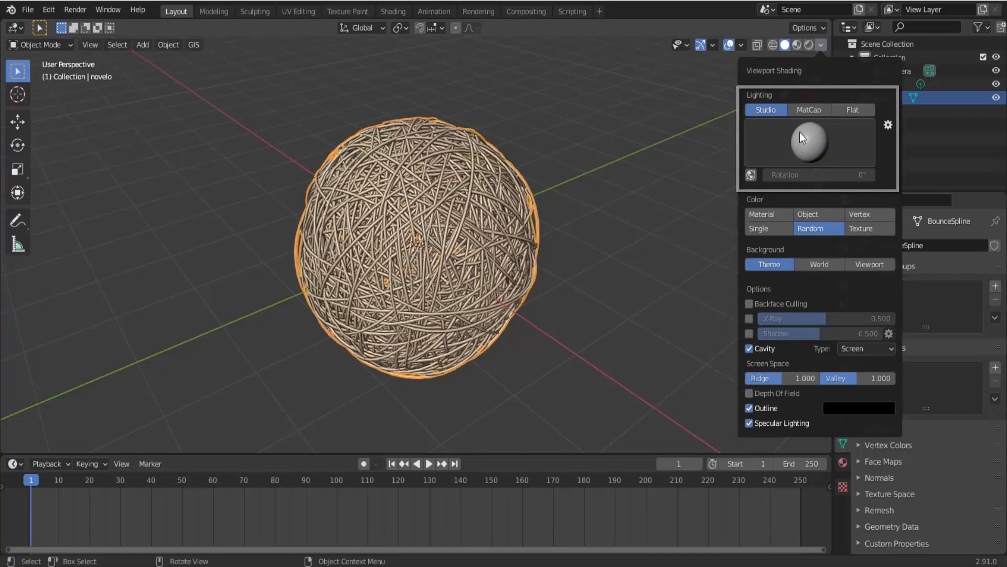
click(811, 138)
click(812, 182)
click(815, 138)
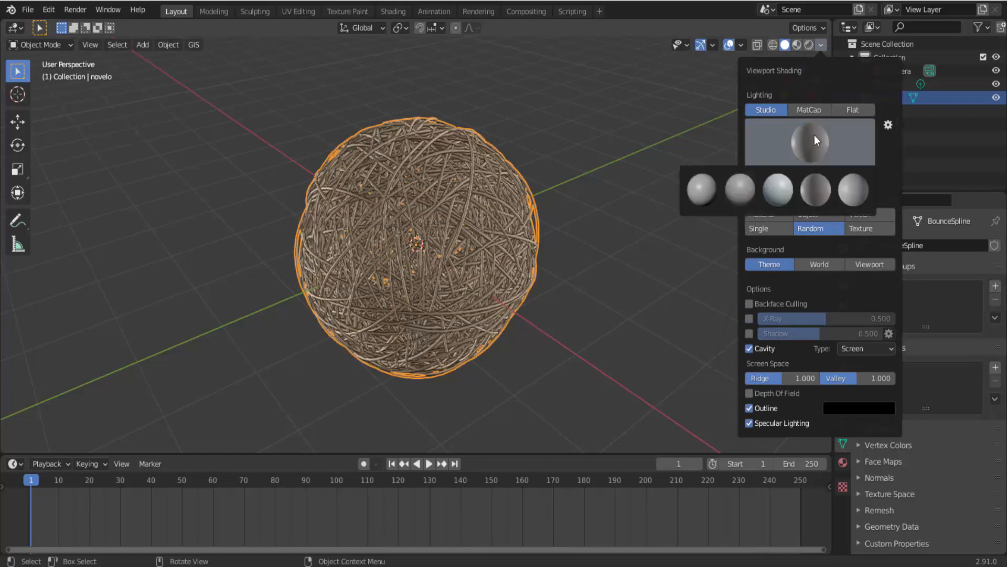
click(763, 184)
click(795, 140)
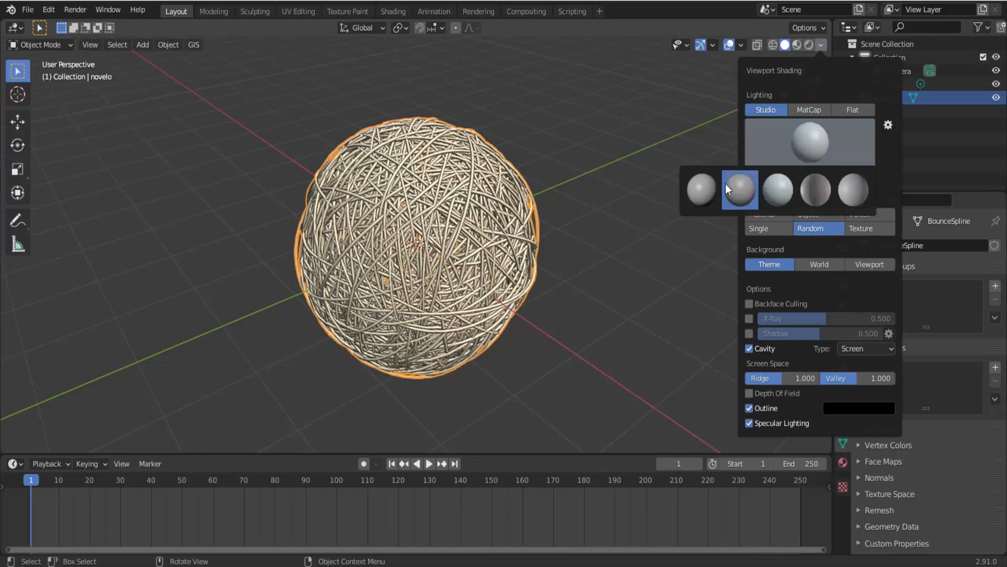
click(707, 187)
click(798, 144)
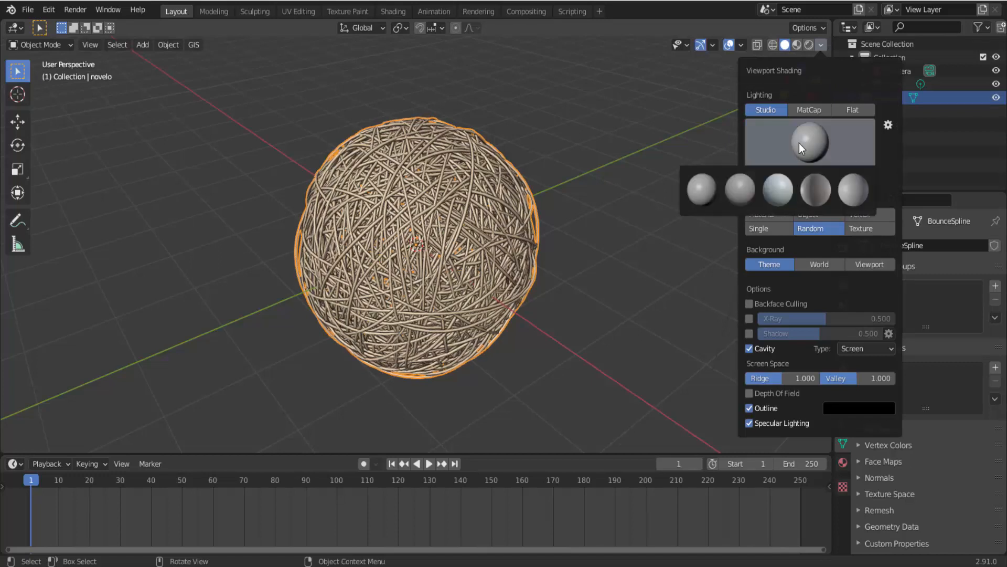
click(774, 190)
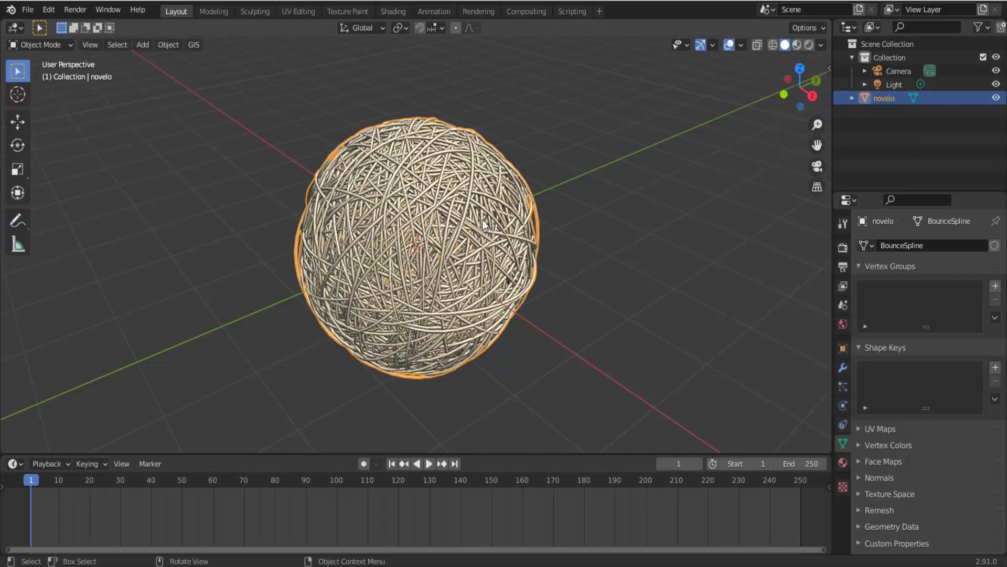
click(822, 46)
Switch to the camera view, render an image of the yarn ball and close the render window.
click(817, 168)
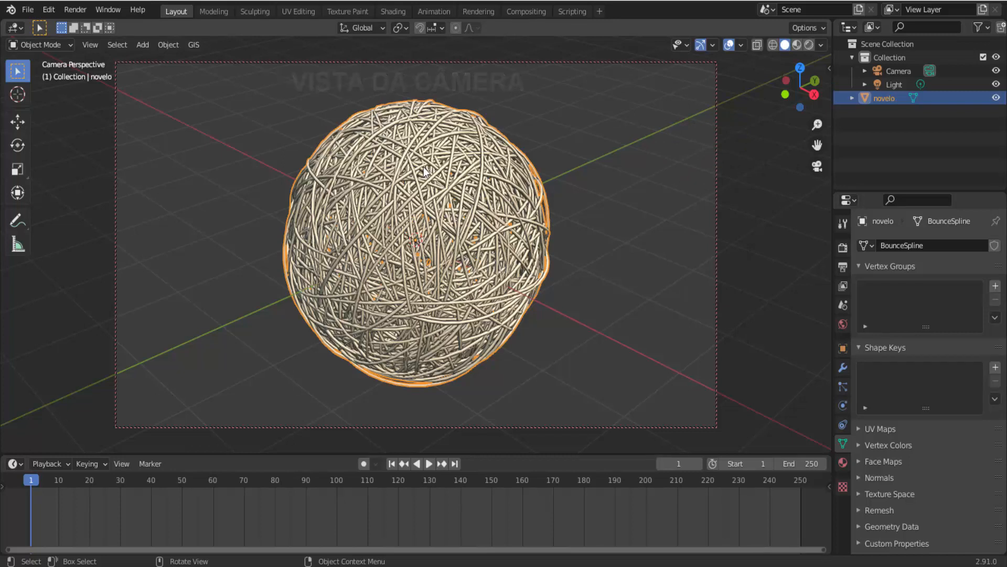
click(75, 10)
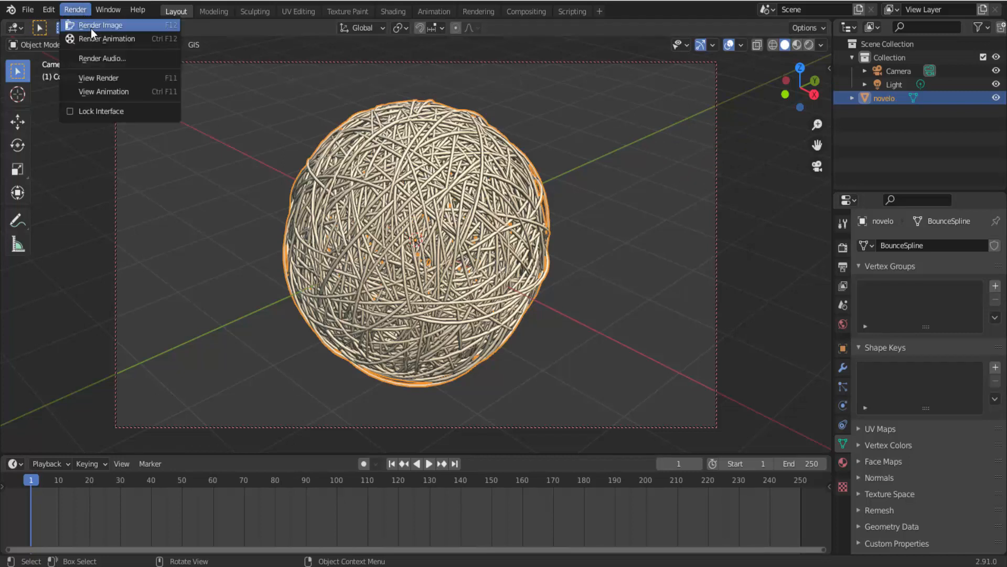
click(93, 27)
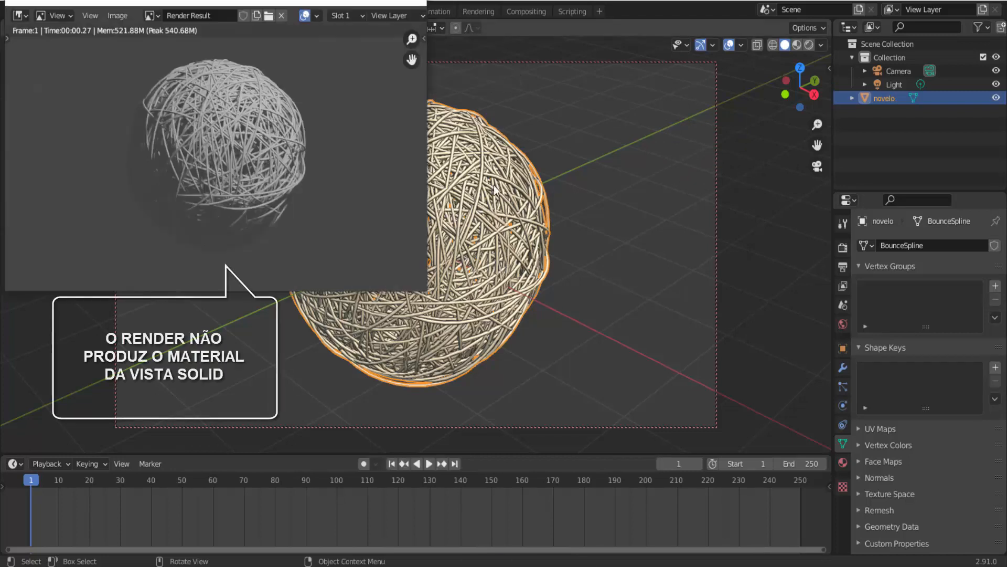
click(418, 3)
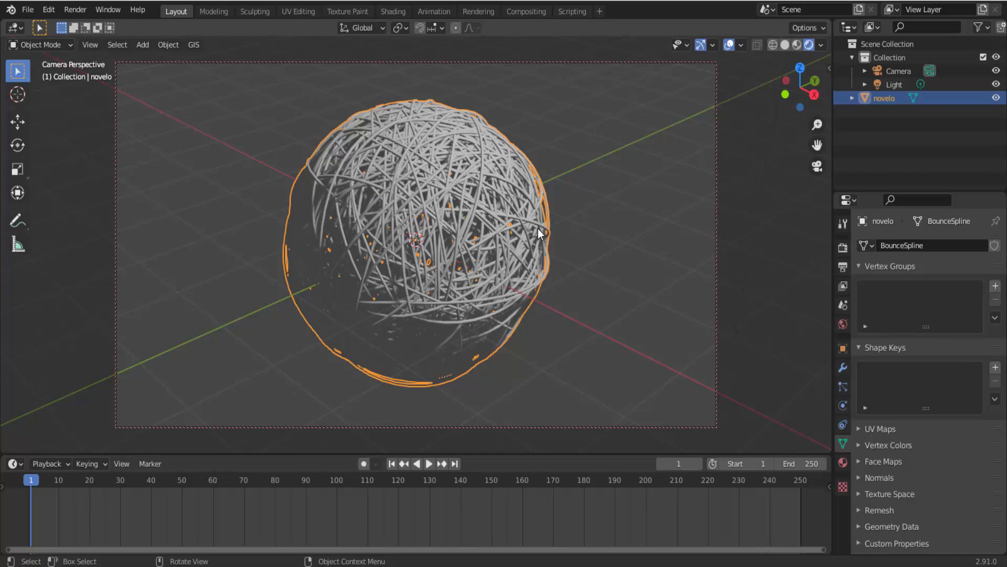
Return the viewport to Solid shading and change the scene's render engine to Workbench.
click(785, 45)
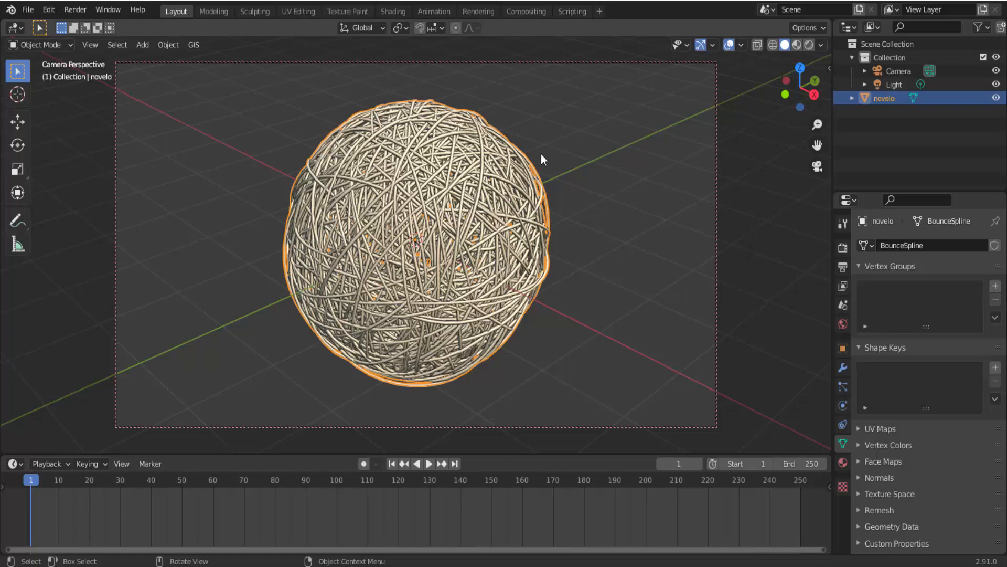
click(822, 44)
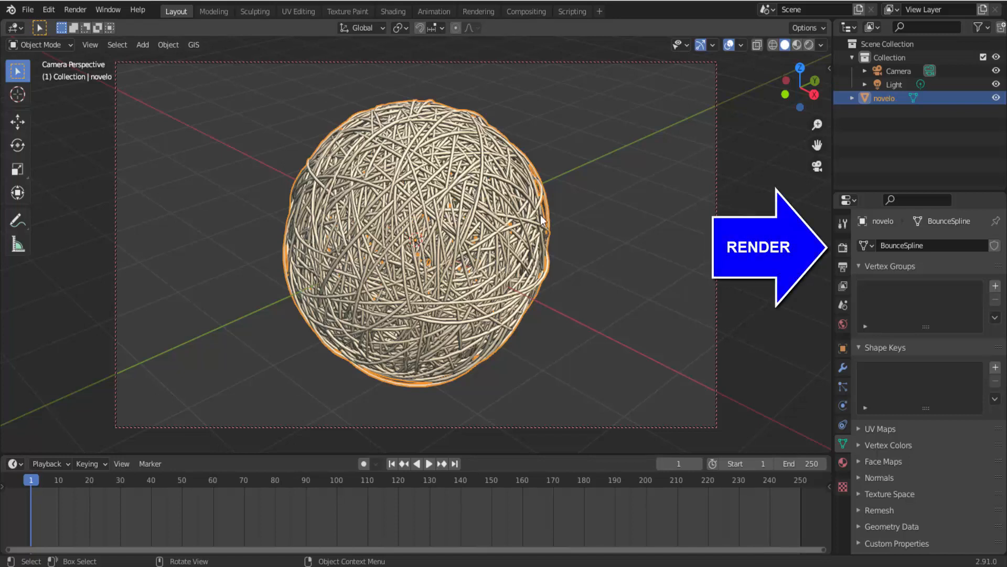
click(842, 249)
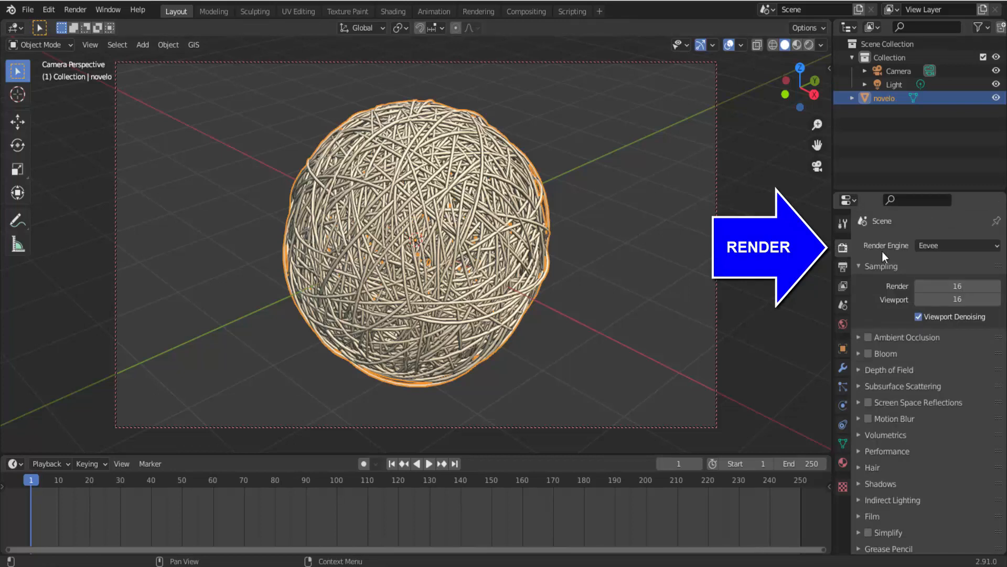
click(921, 247)
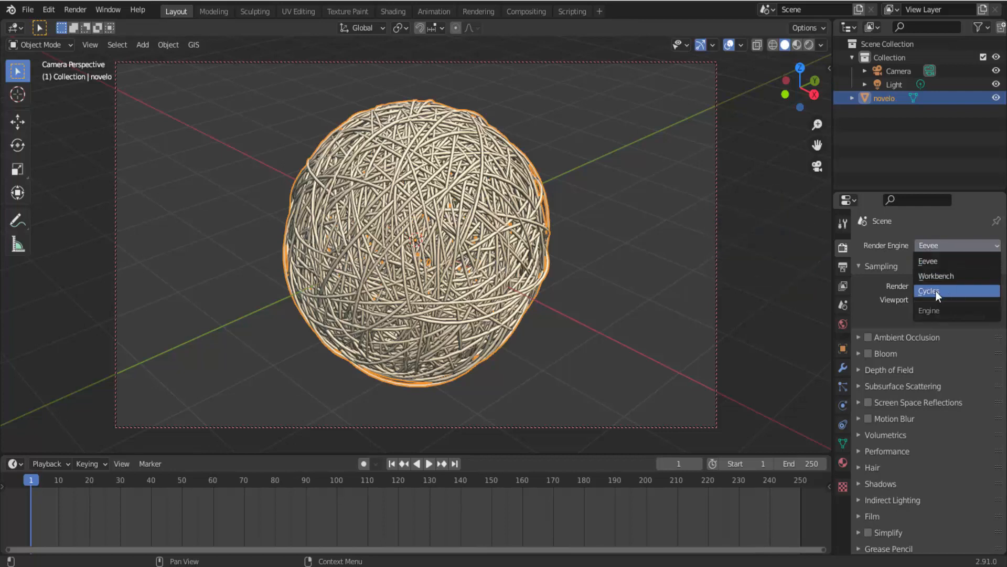
click(972, 276)
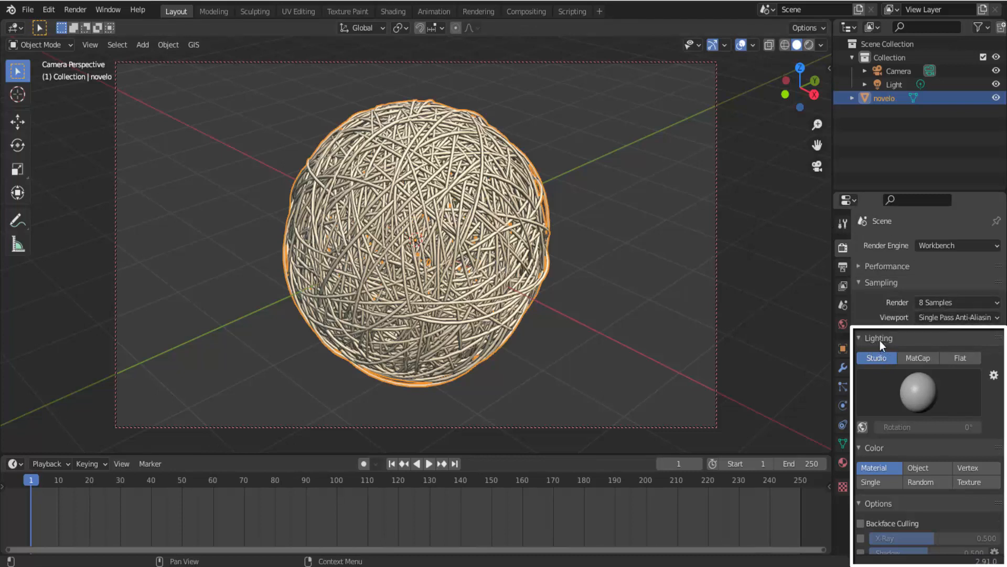
scroll(887, 455, down, 5)
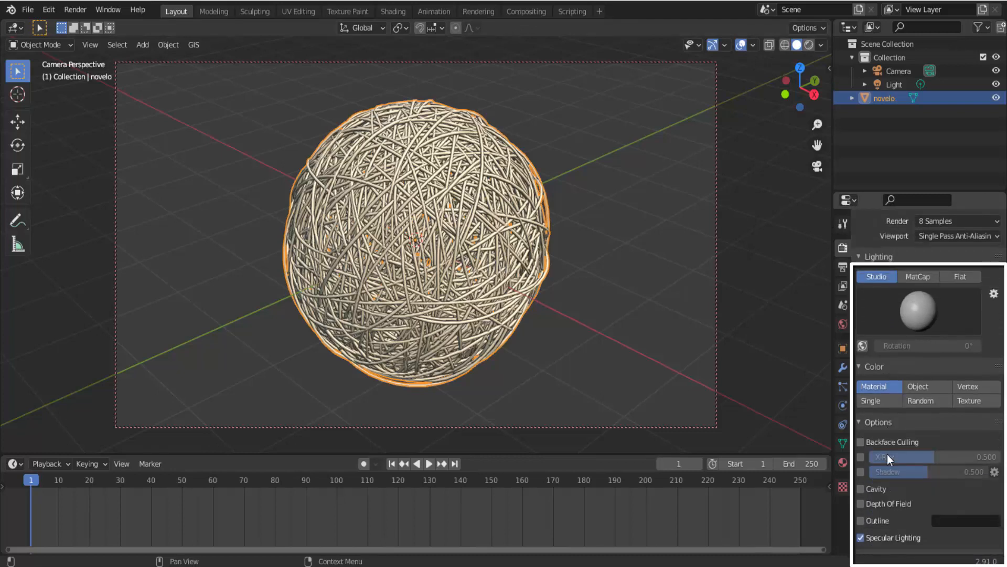
click(861, 491)
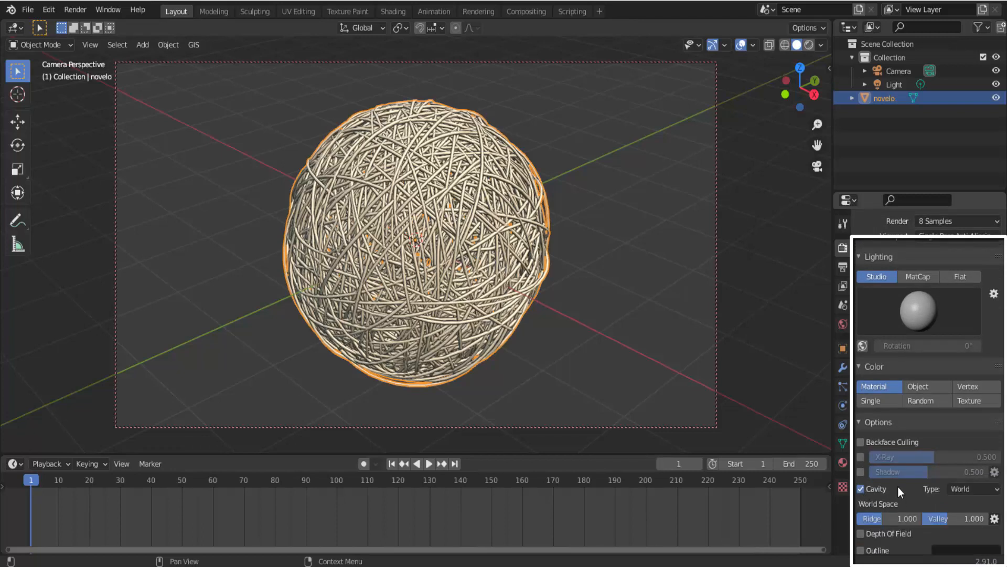
click(861, 489)
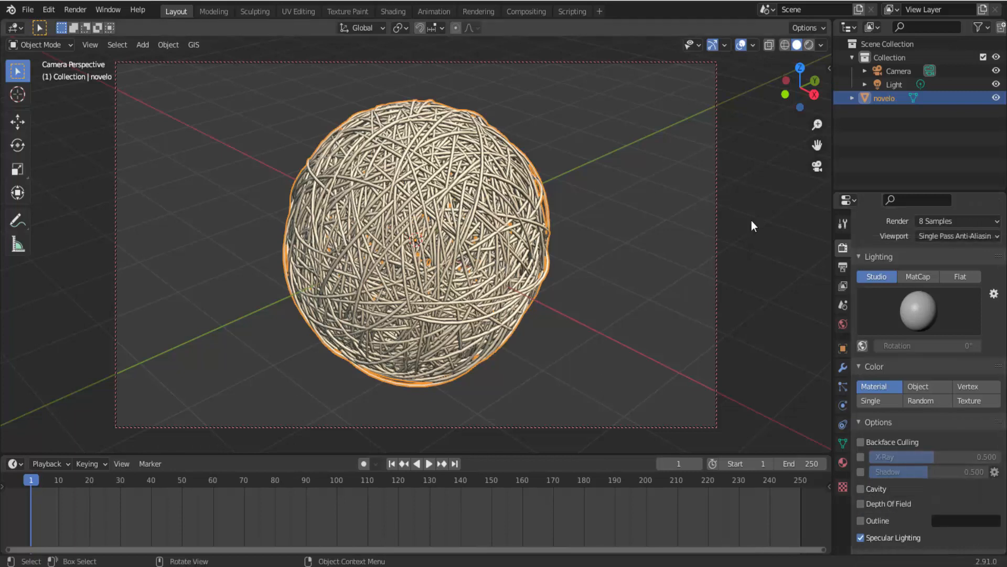
Set the Solid viewport's color mode to Material and choose the bluish-grey third studio light.
click(822, 46)
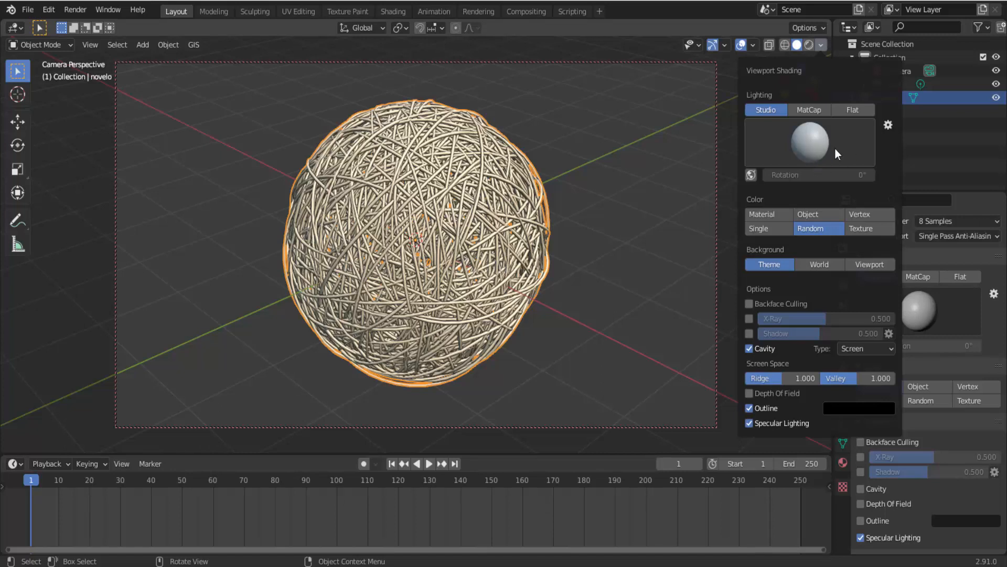
click(766, 212)
click(787, 137)
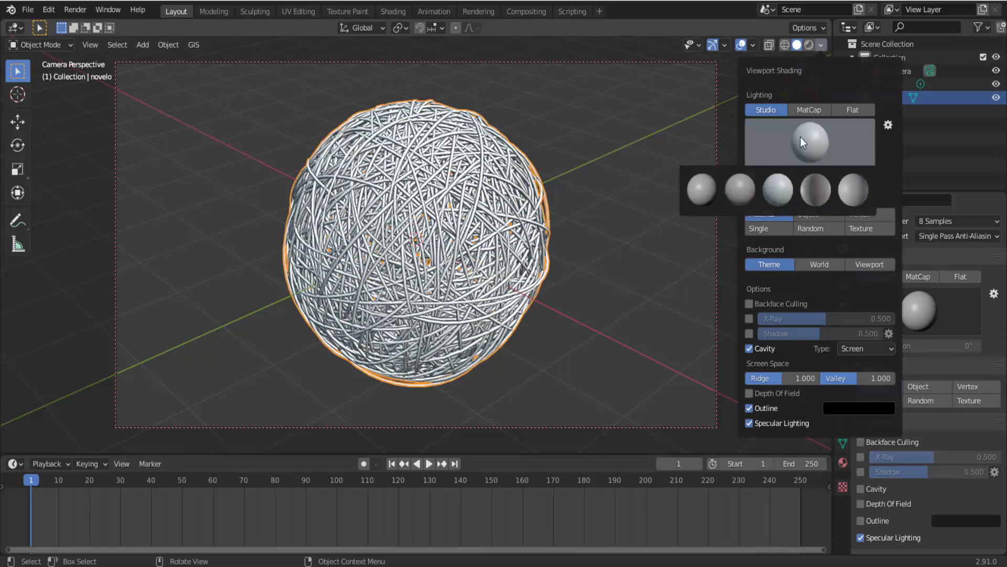
click(772, 186)
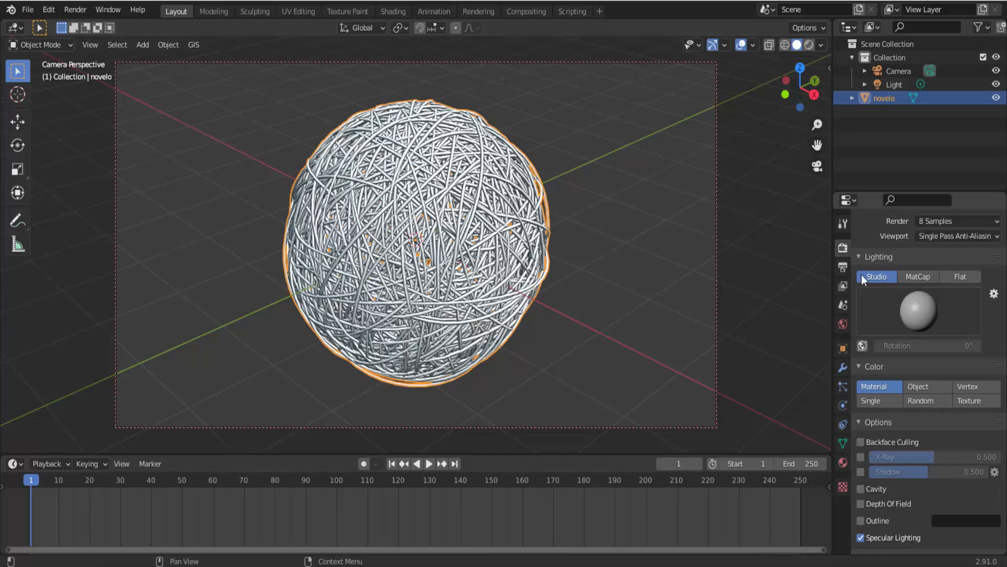
Switch the Solid viewport lighting to MatCap and apply the glossy bright red matcap to the yarn ball.
click(821, 45)
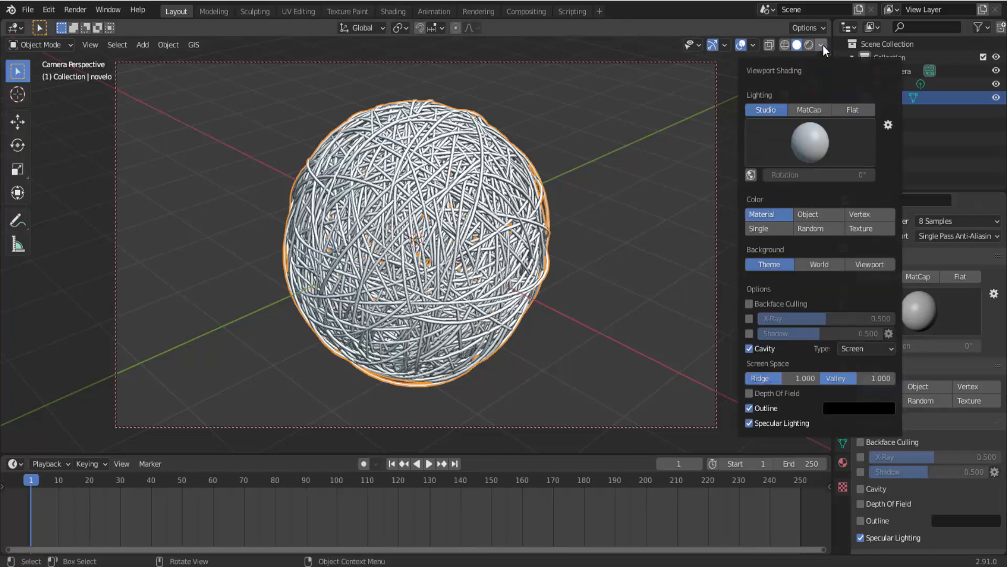
click(811, 113)
click(810, 145)
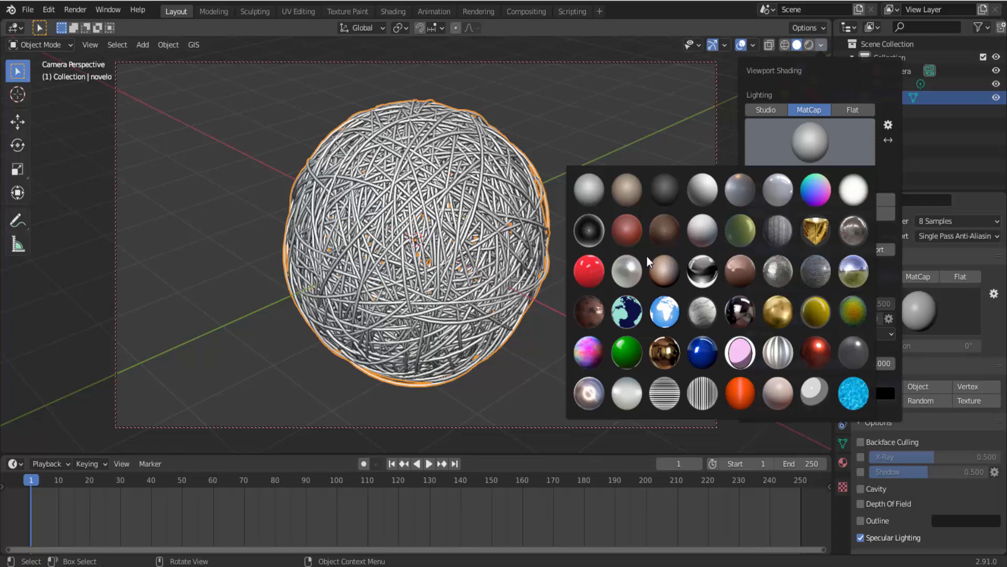
click(589, 270)
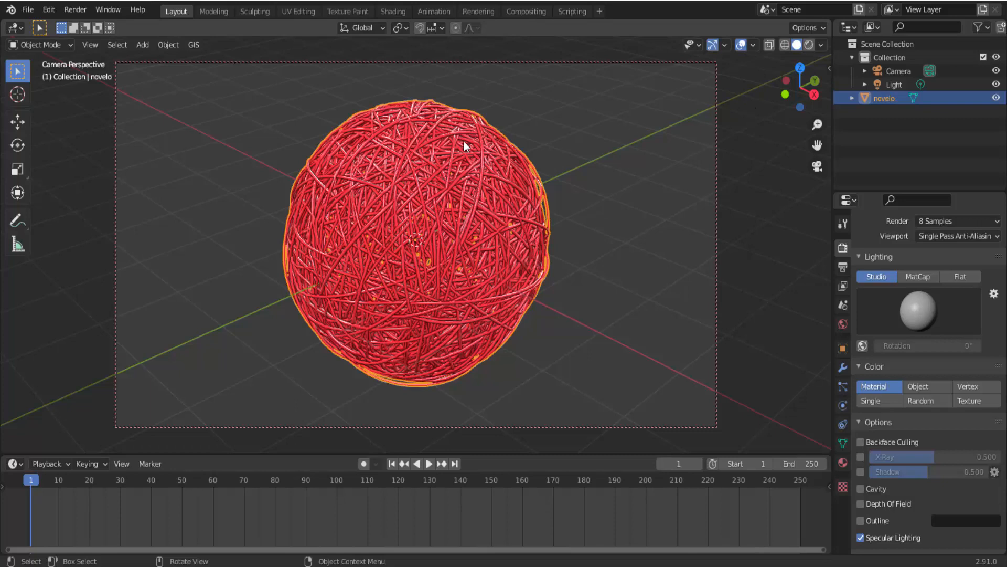
Render an image to compare it with the red viewport shading and close the render window.
click(76, 10)
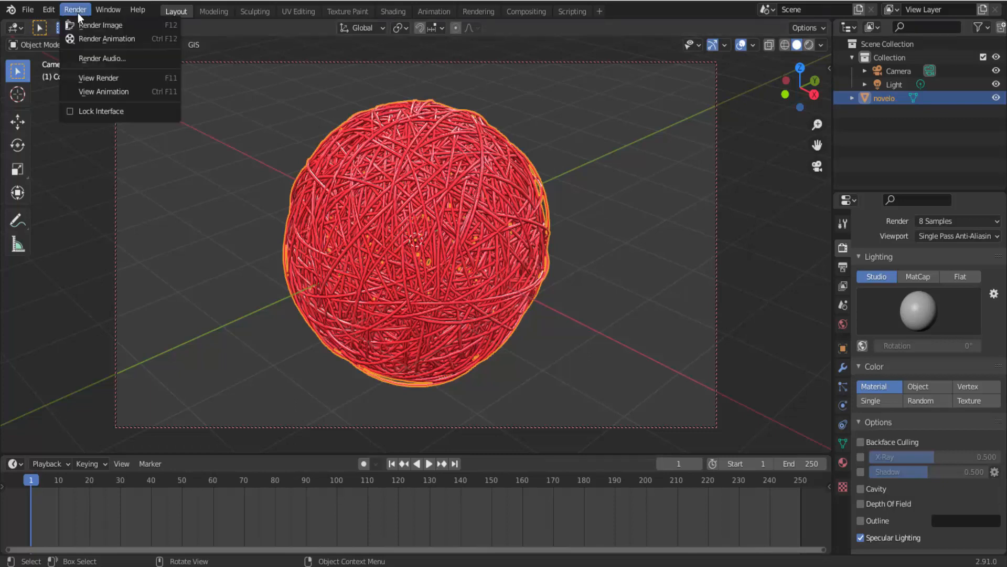
click(86, 25)
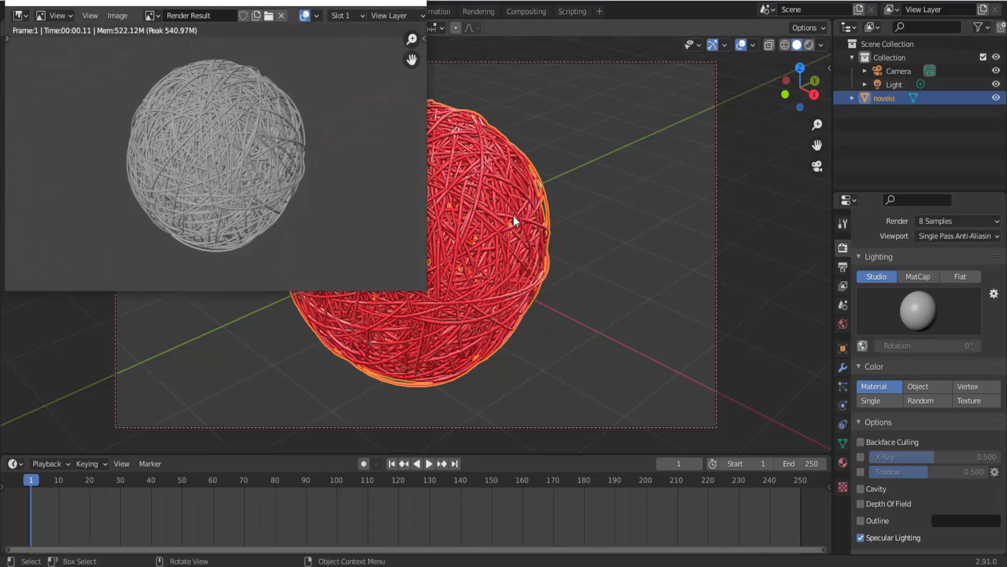
click(417, 2)
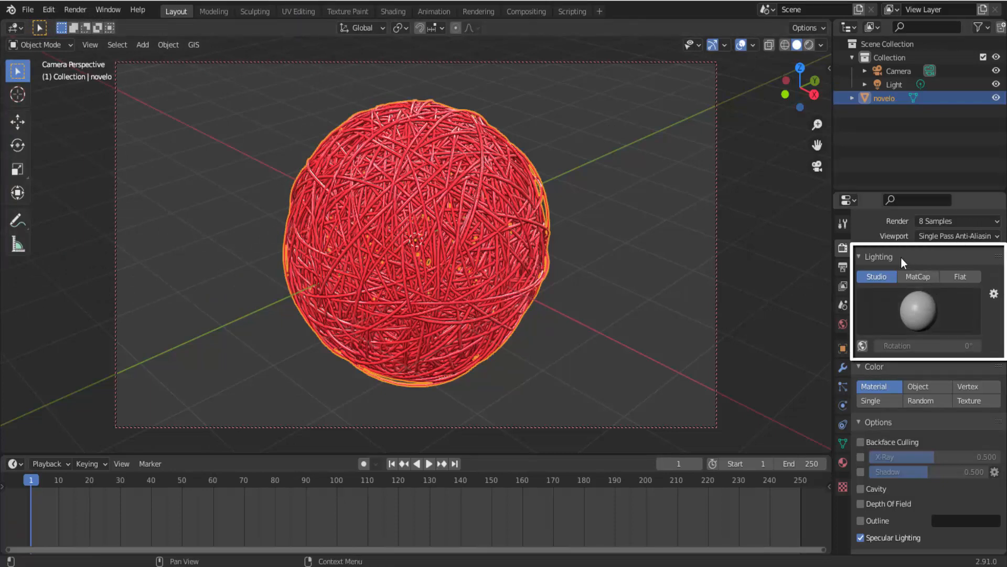
Set the Workbench render lighting to the glossy bright red MatCap, render the image and close the render window.
click(925, 274)
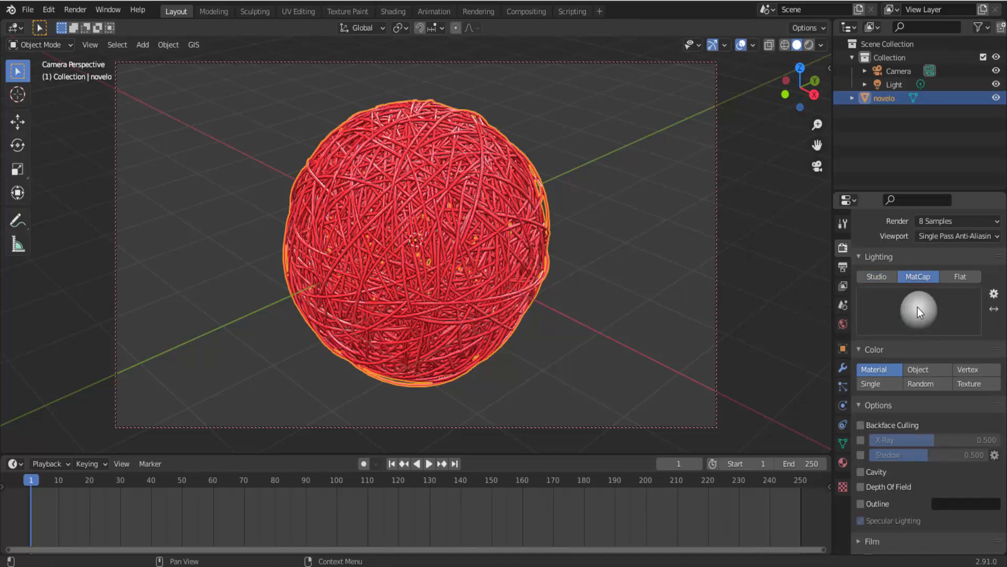
click(918, 307)
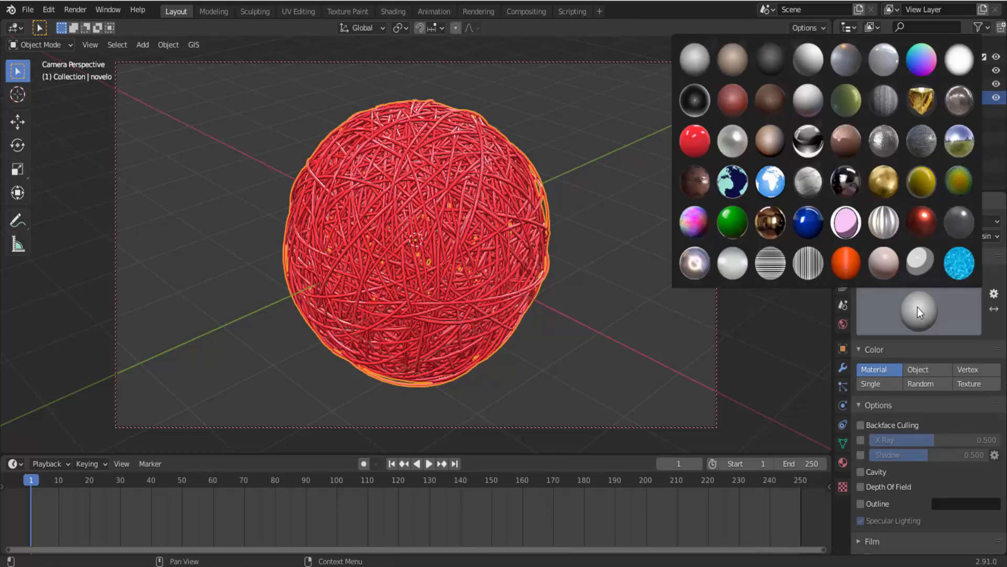
click(689, 144)
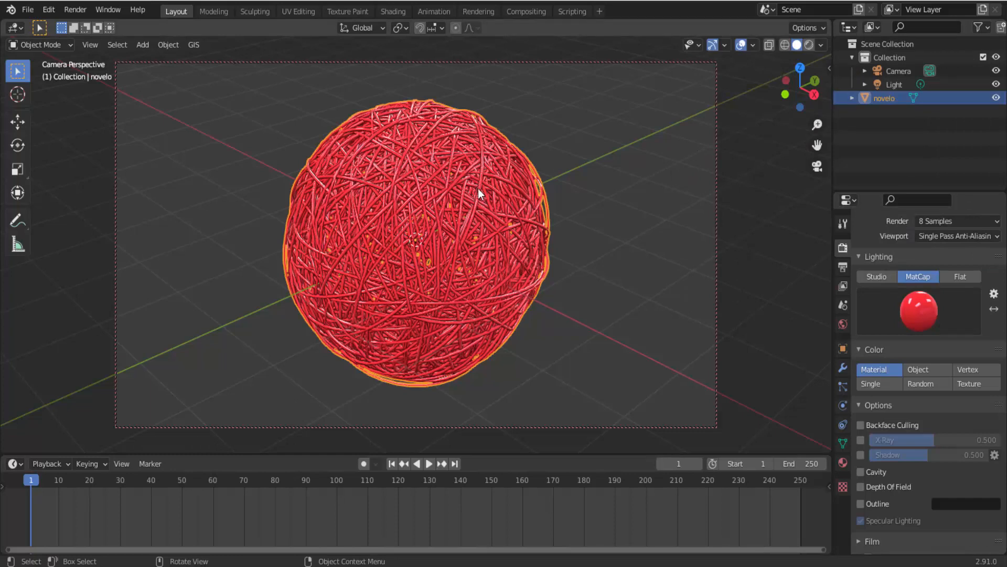
click(79, 10)
click(86, 26)
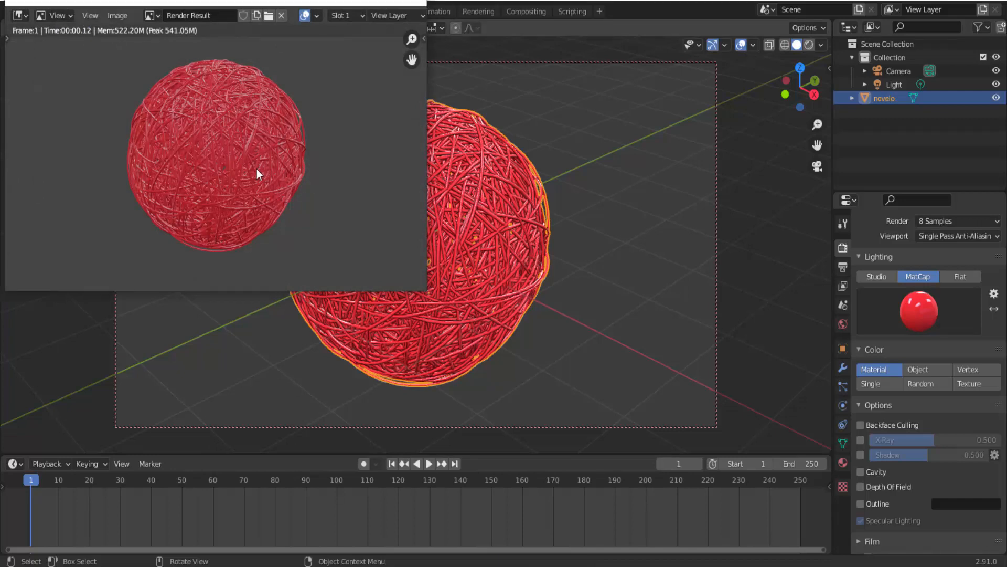
click(417, 6)
Change the Workbench render matcap to the dark reflective chrome sphere, render the yarn ball and close the render window.
click(913, 307)
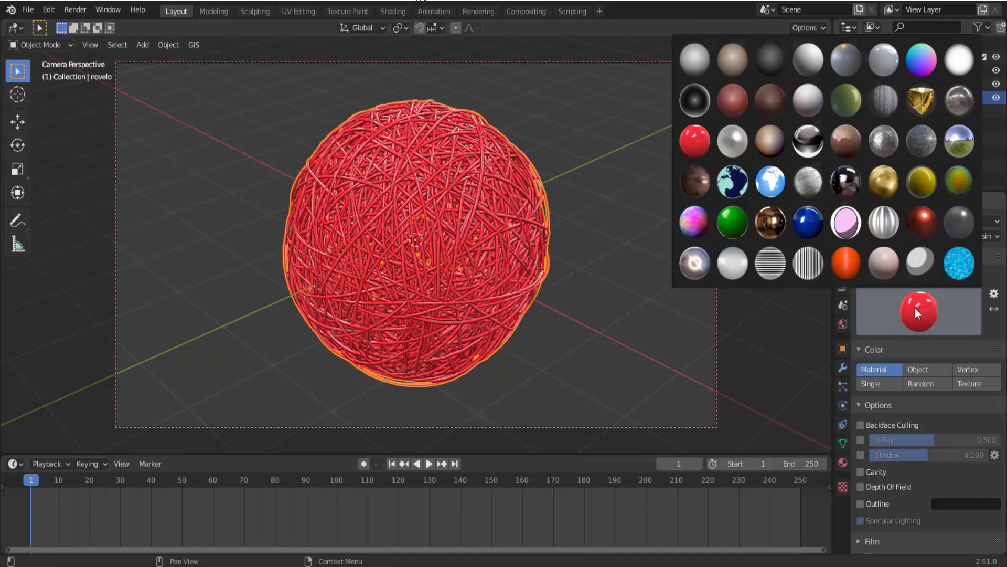
click(846, 181)
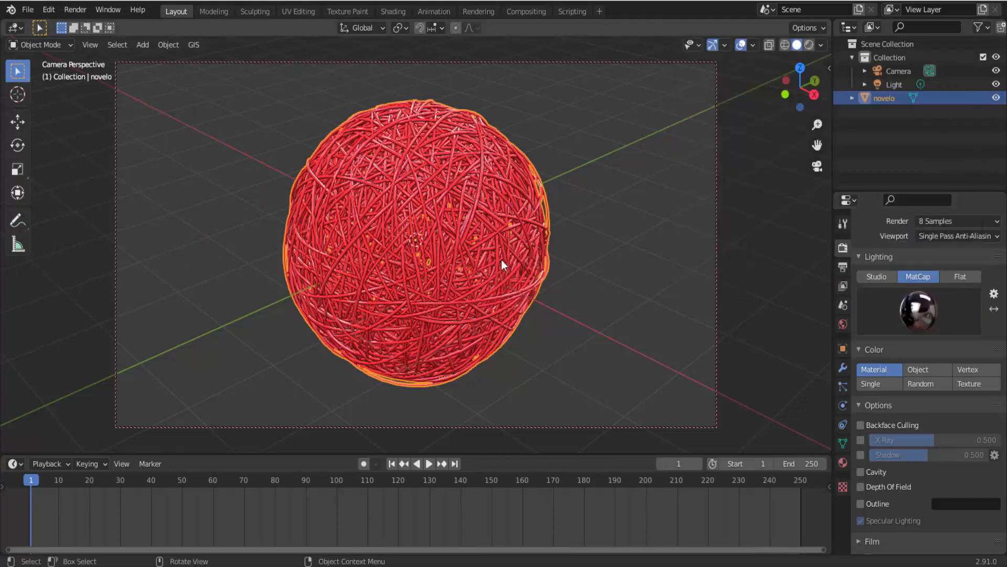
click(821, 45)
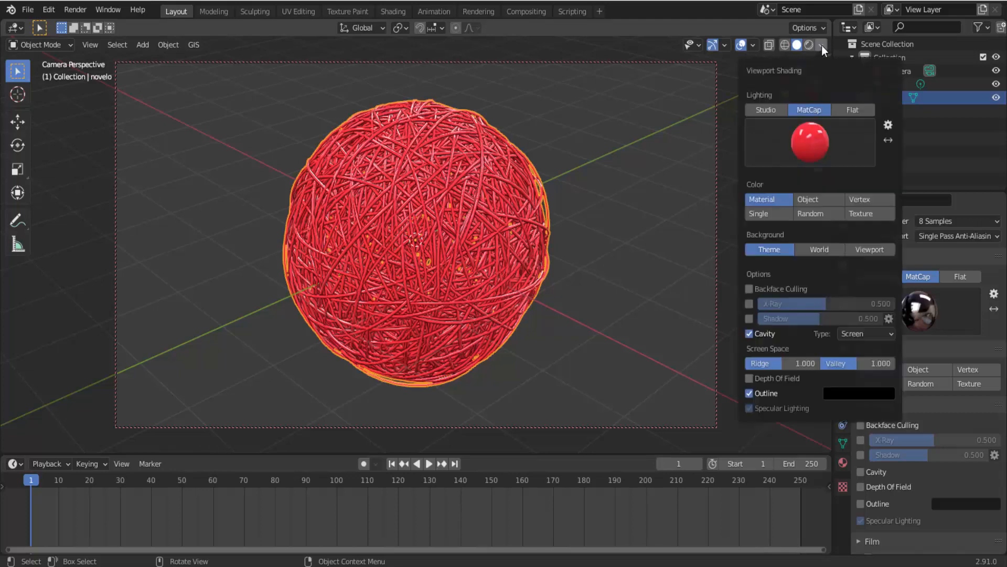
click(822, 45)
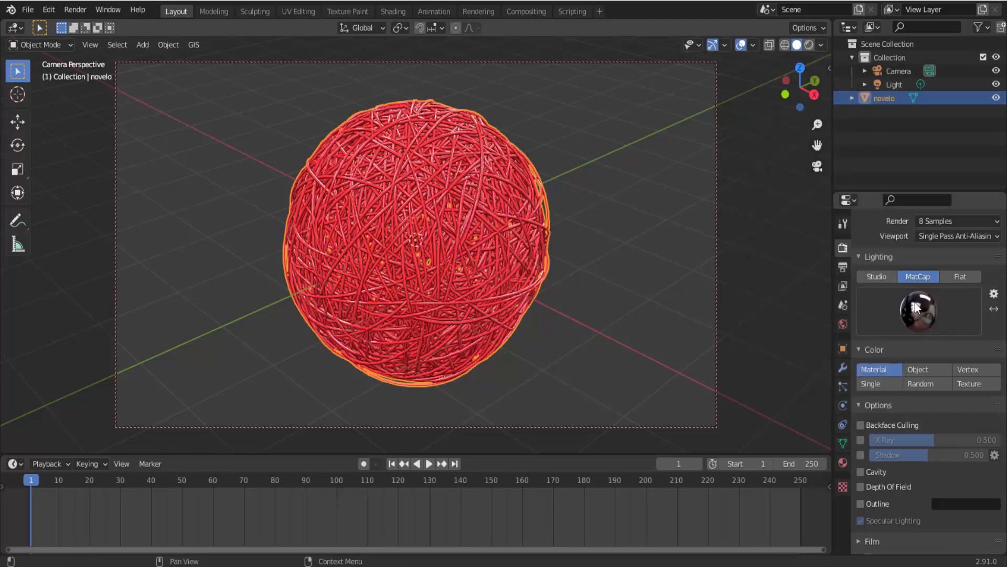
click(80, 11)
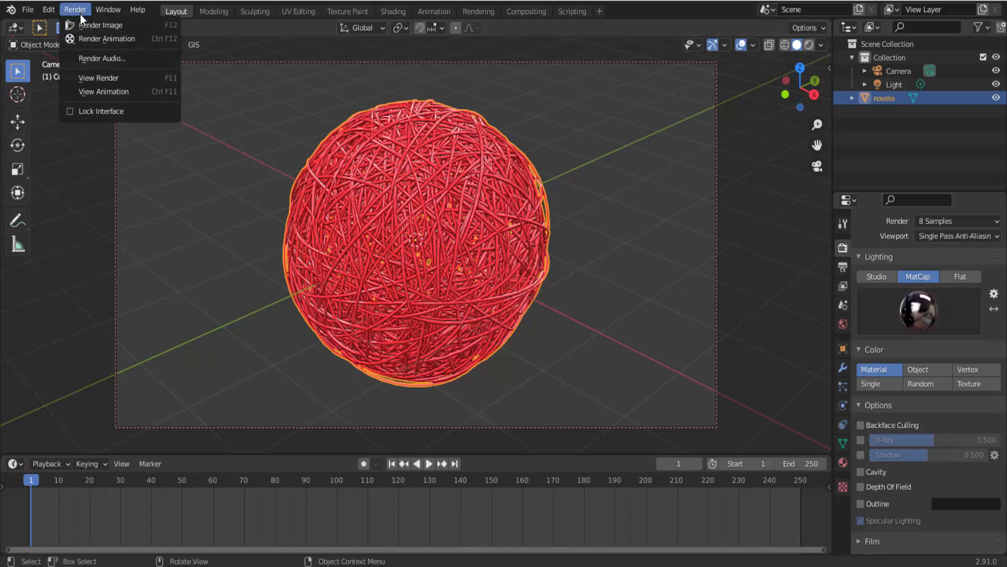
click(82, 25)
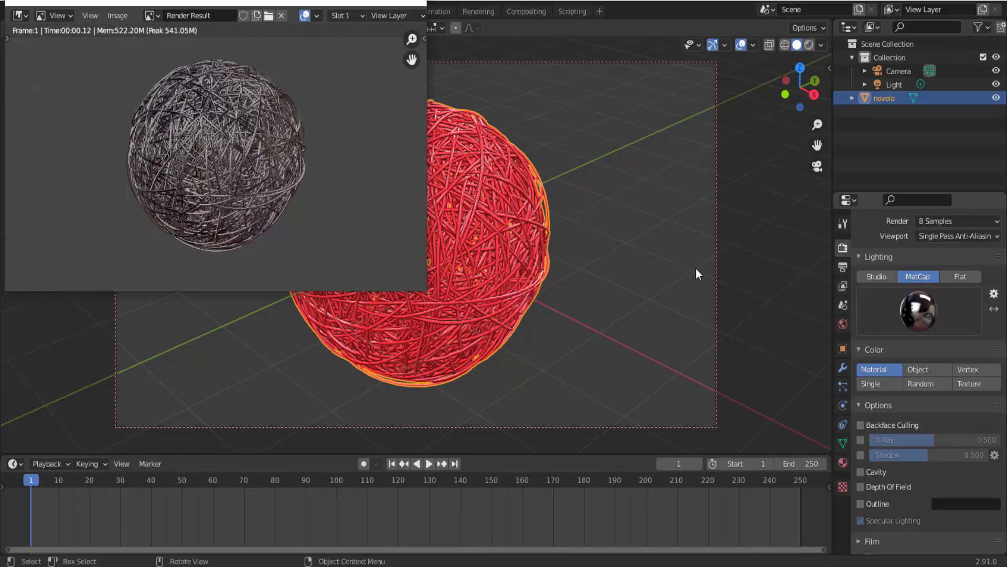
click(420, 5)
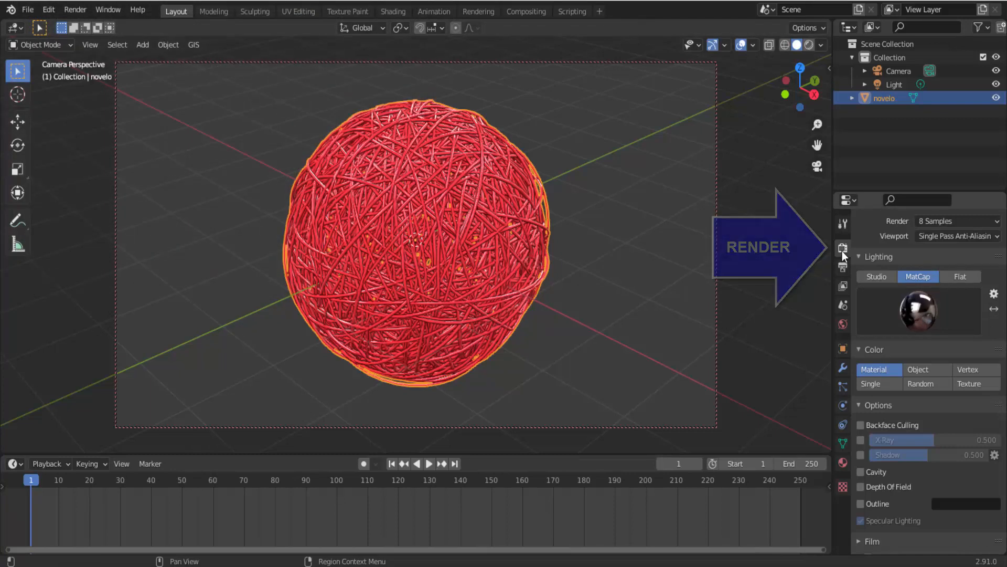
Switch the scene's render engine to Eevee, render the yarn ball and close the render window.
scroll(883, 272, up, 4)
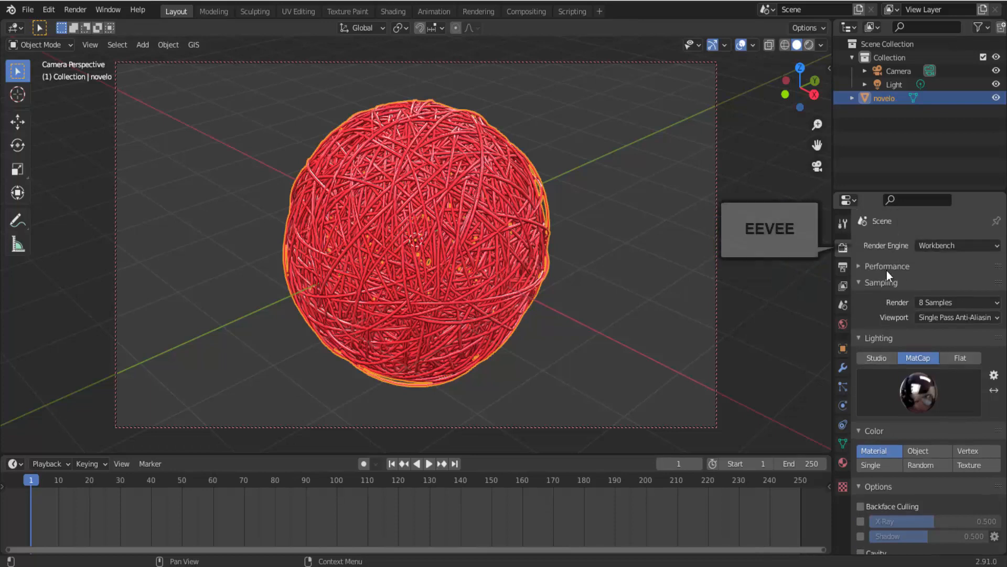
click(930, 247)
click(927, 260)
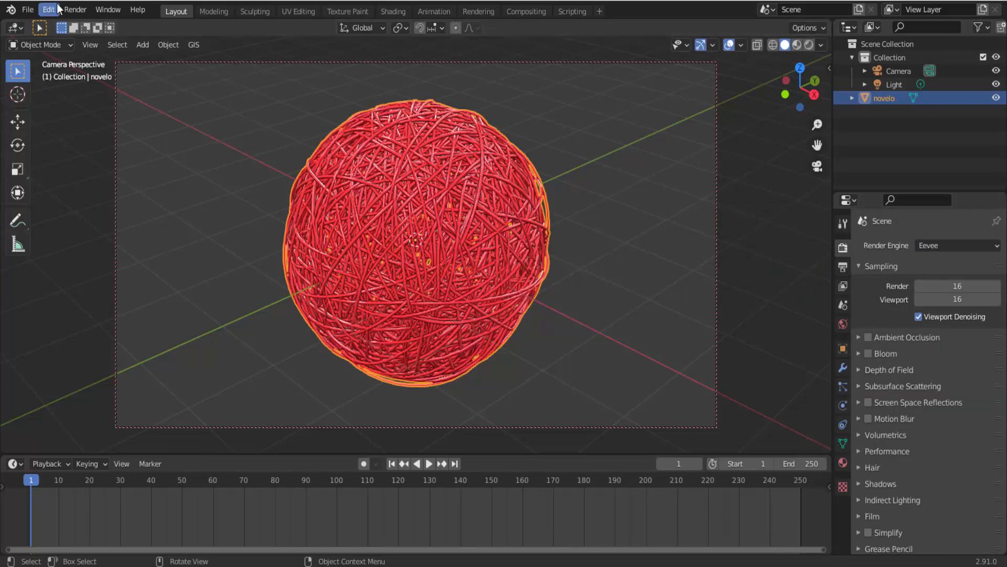
click(74, 7)
click(85, 25)
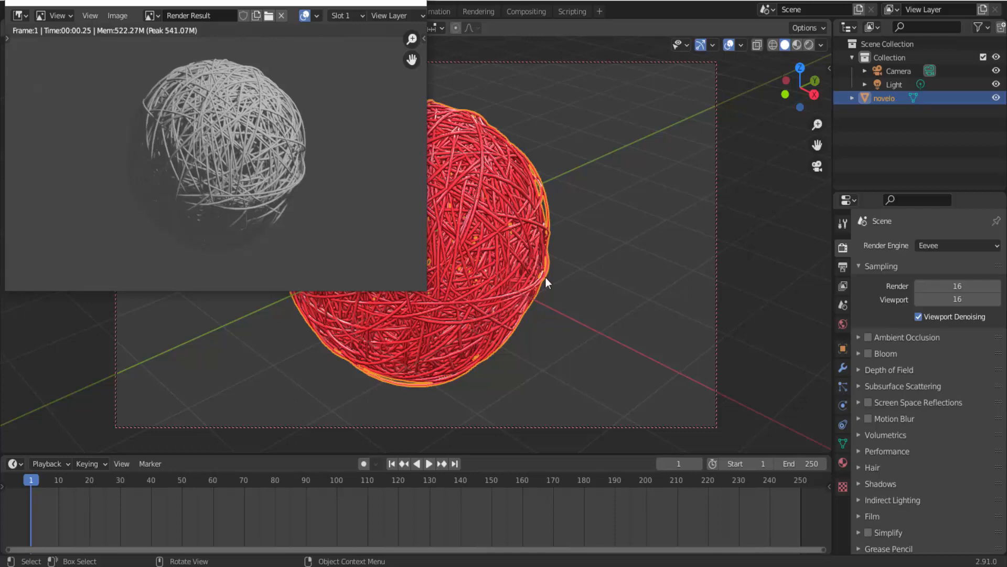
click(822, 45)
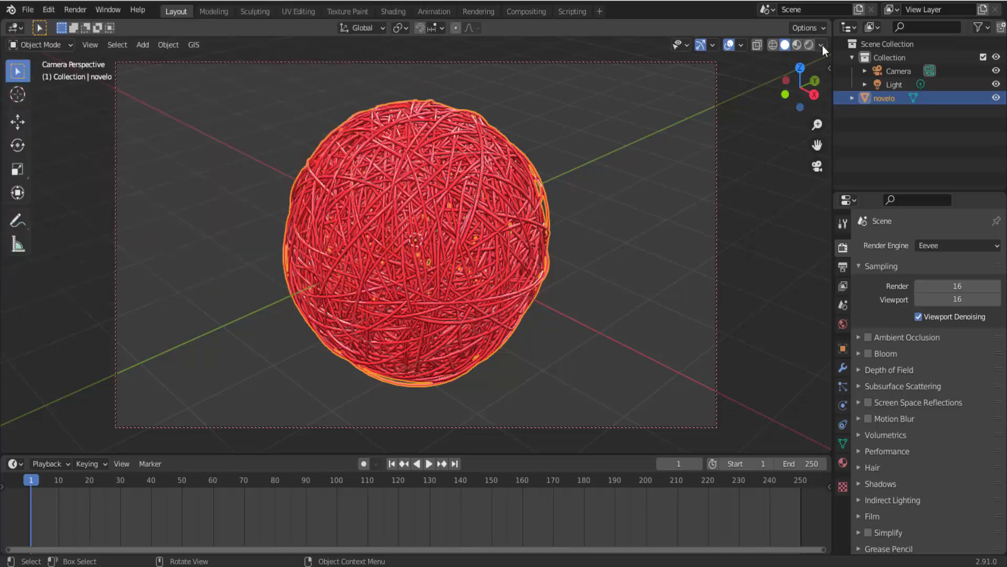